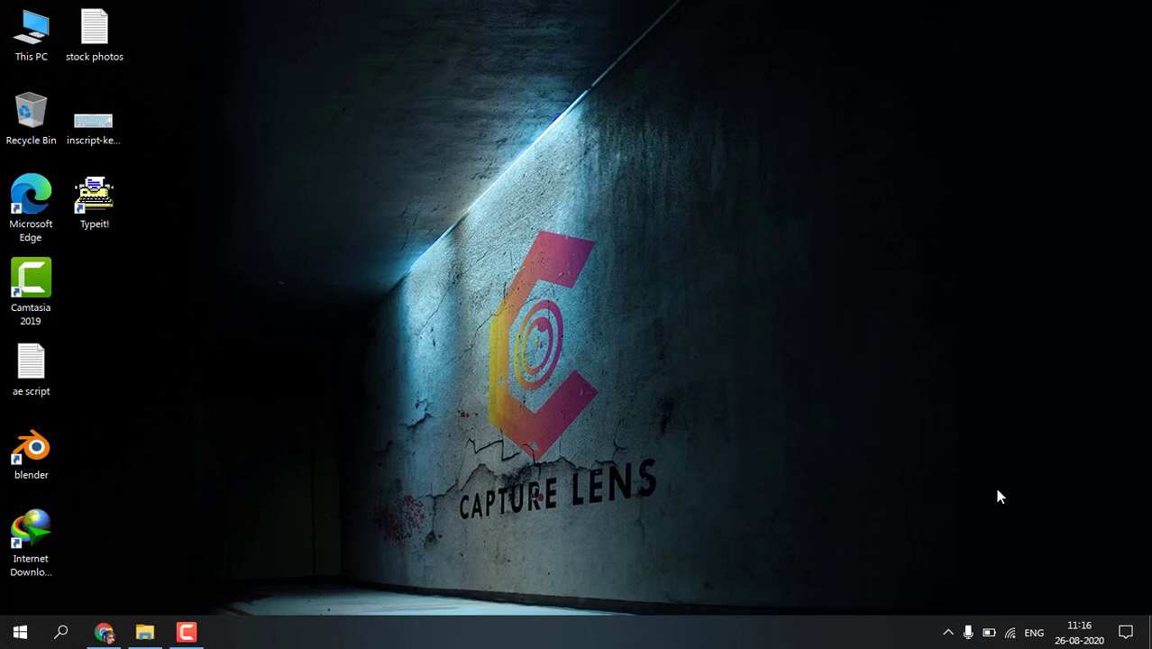
Launch Adobe Illustrator 2019 from the Windows Start menu.
click(20, 632)
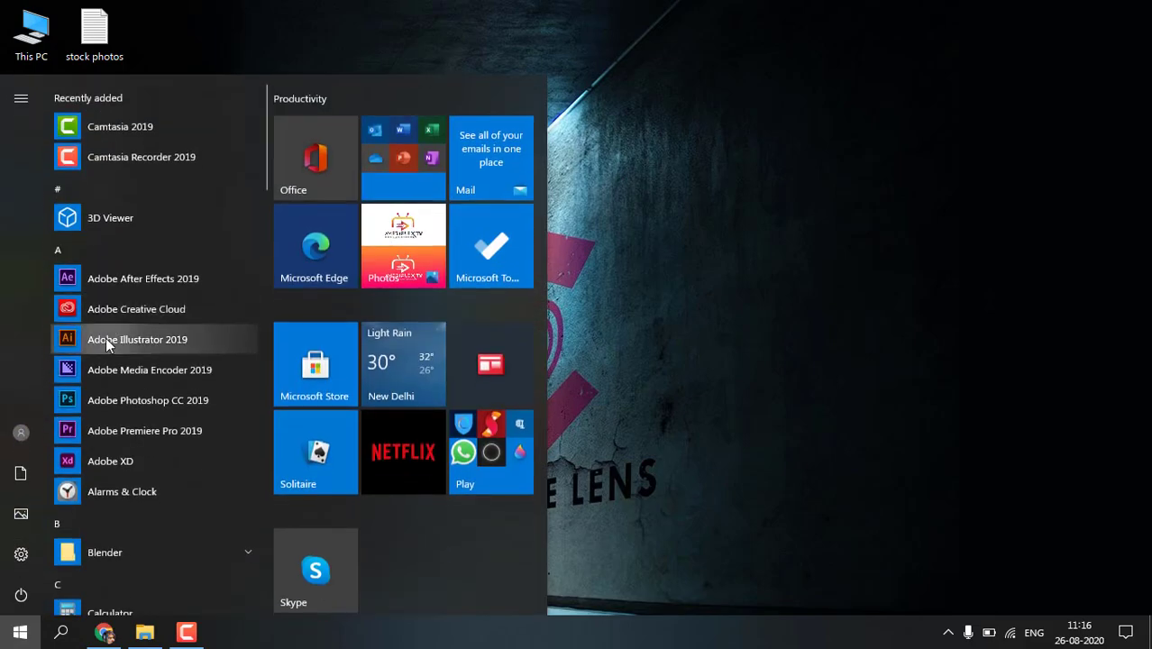
click(106, 340)
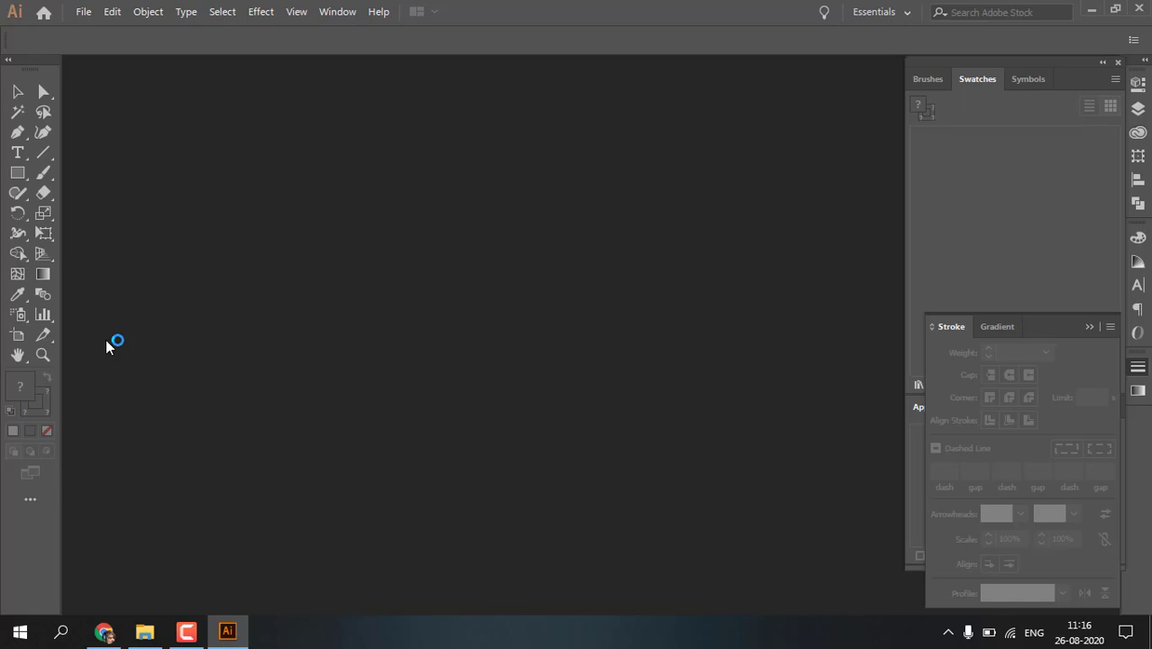
Choose File > New to bring up the New Document dialog for Untitled-1.
click(87, 15)
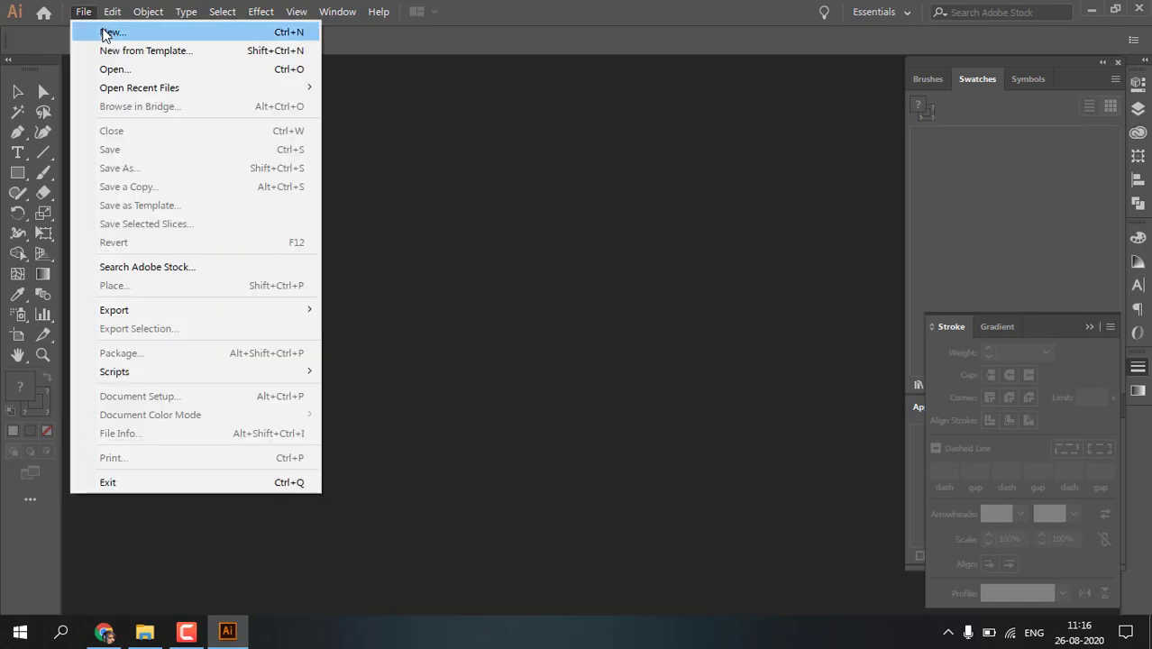
click(448, 102)
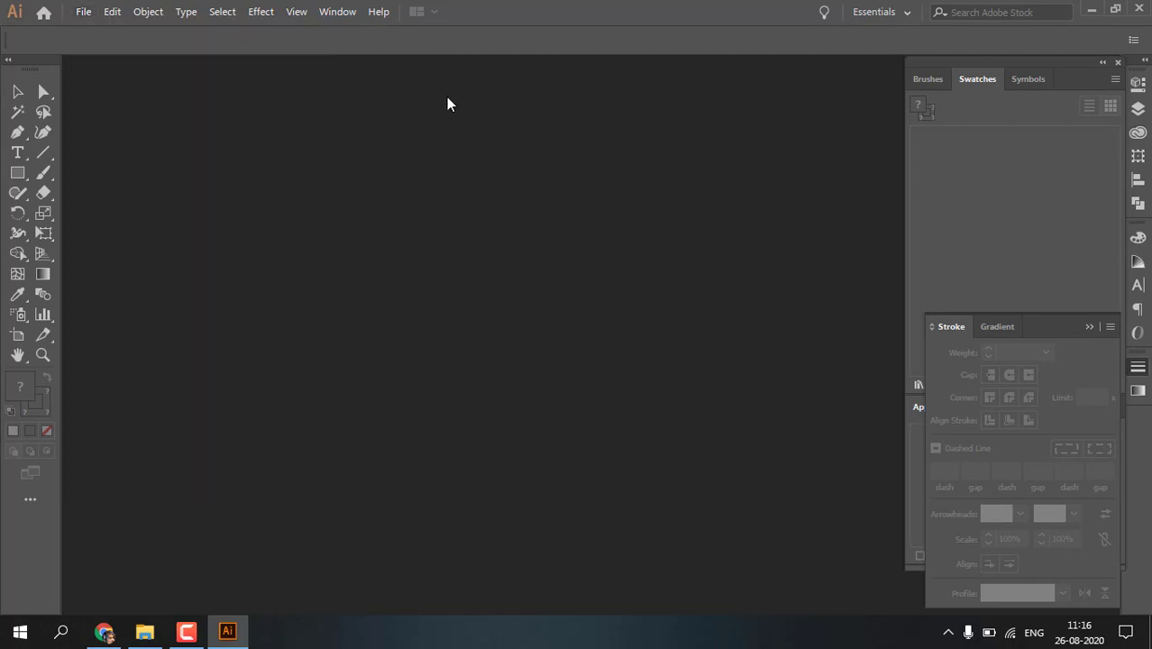
click(84, 13)
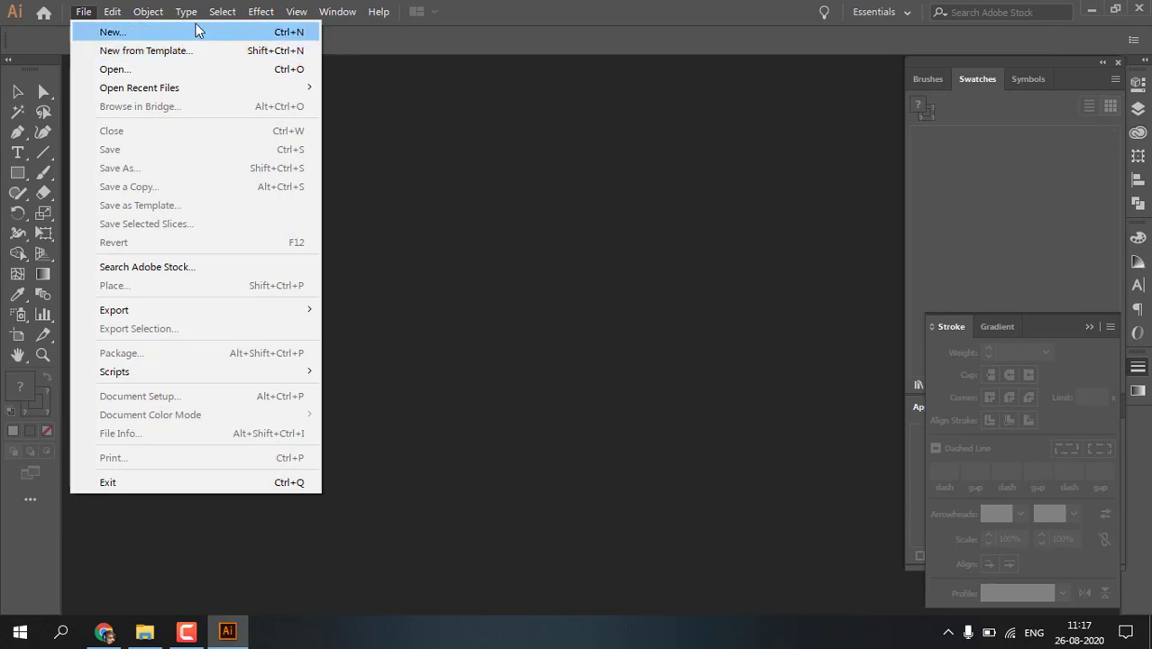
click(165, 39)
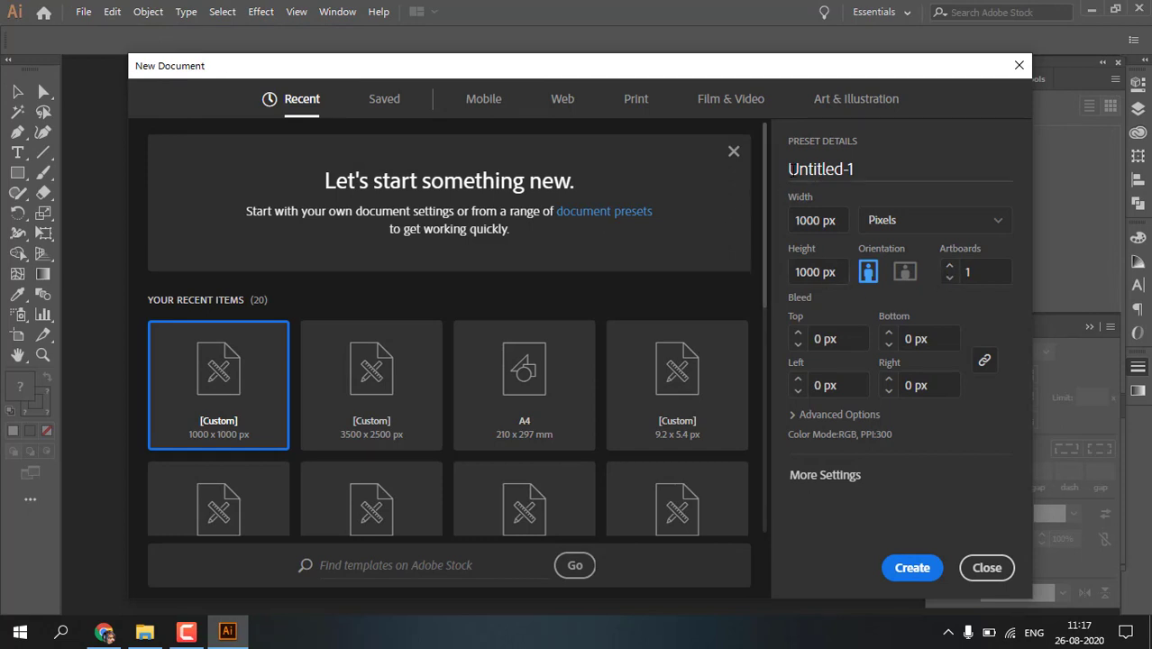
Rename the document preset to 'Hotdog' and keep Pixels as the unit.
triple_click(824, 169)
text(H)
text(ot)
text(dog)
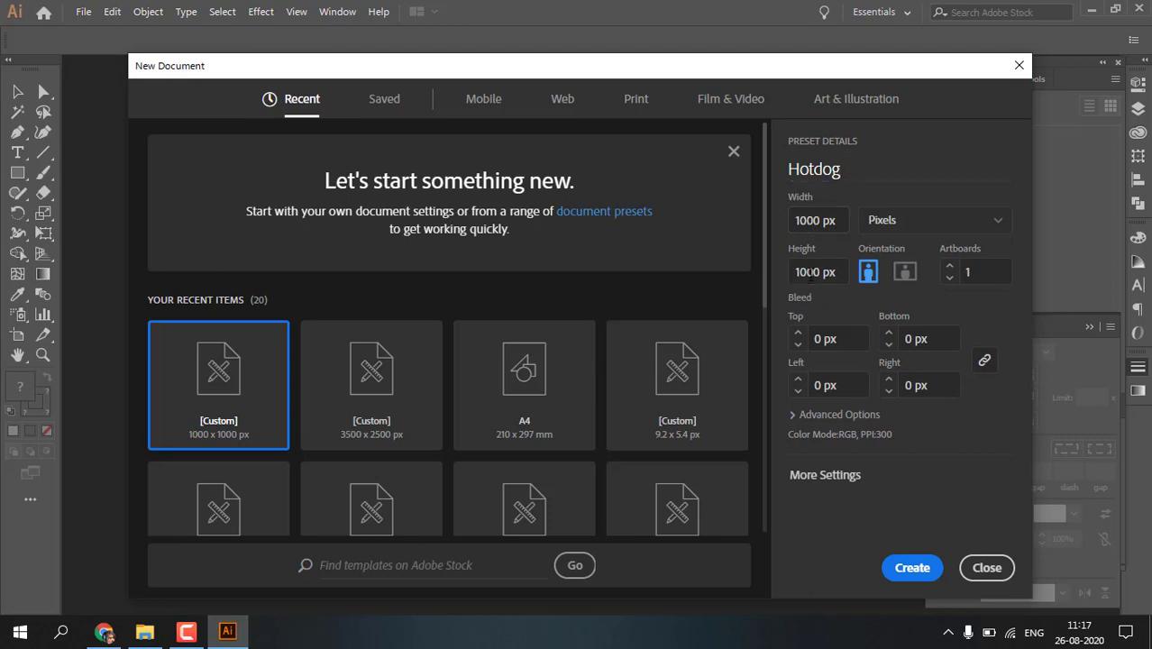
click(839, 226)
triple_click(839, 227)
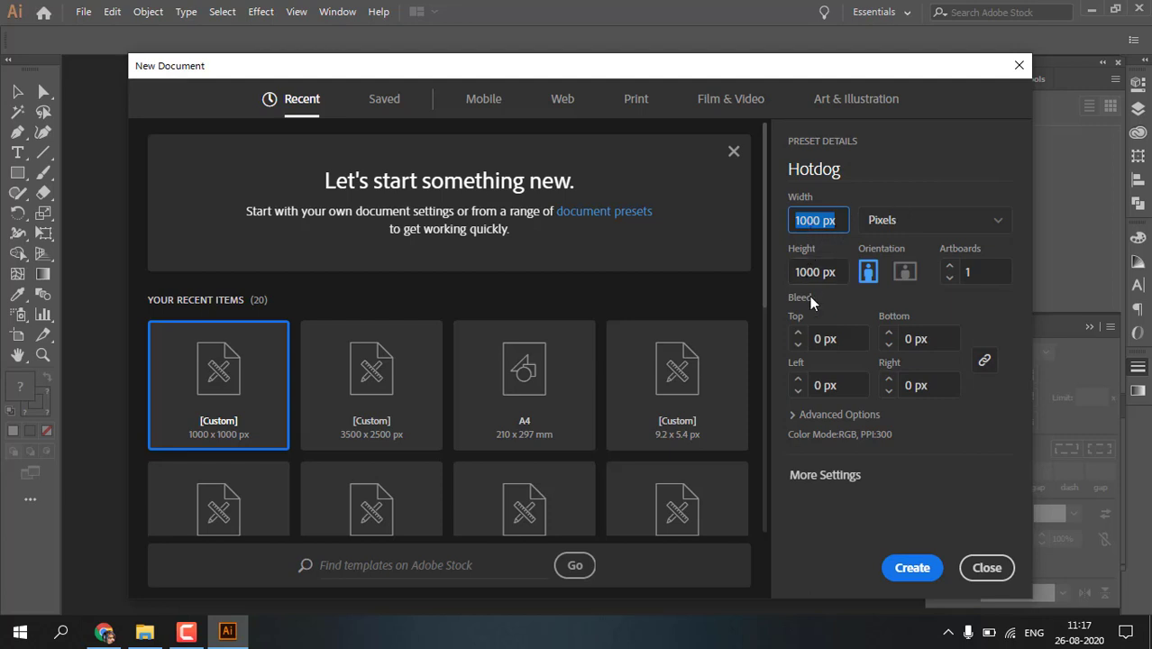
click(872, 229)
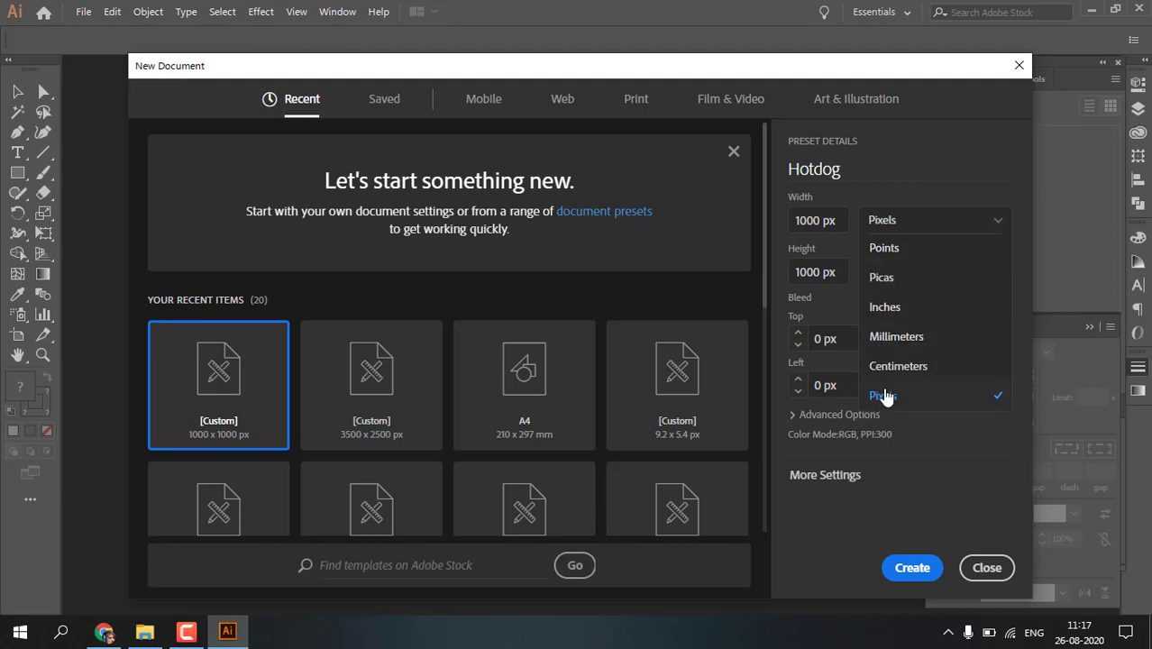
click(881, 395)
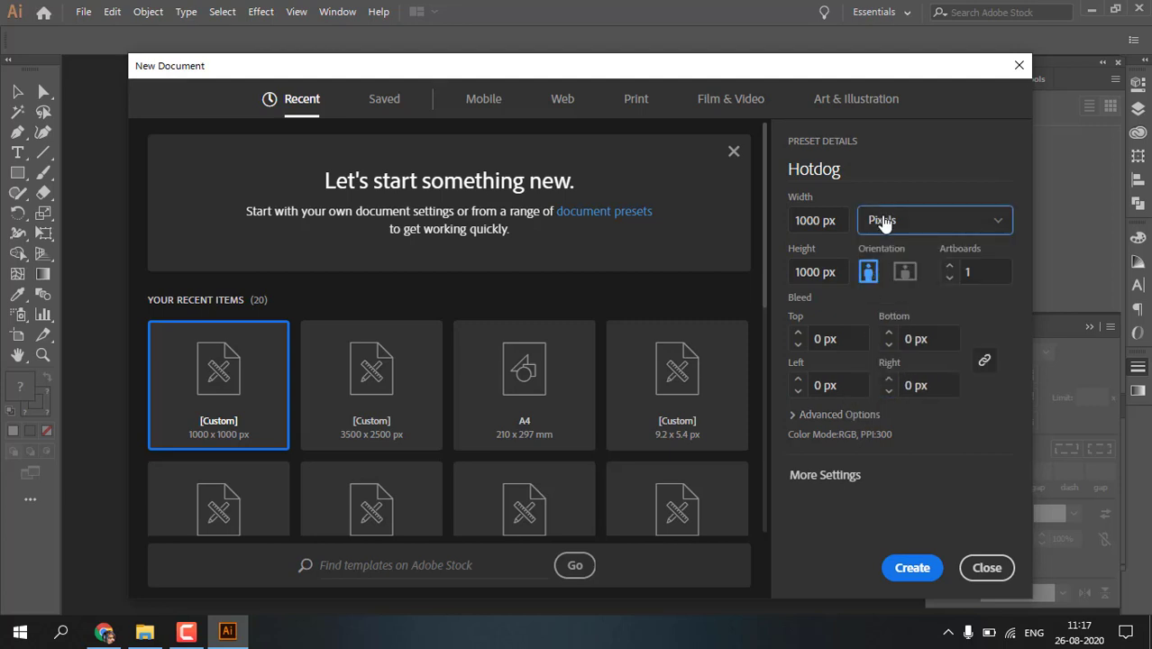
Try Centimeters, switch back to Pixels, and enter a width of 3500.
click(883, 223)
click(885, 365)
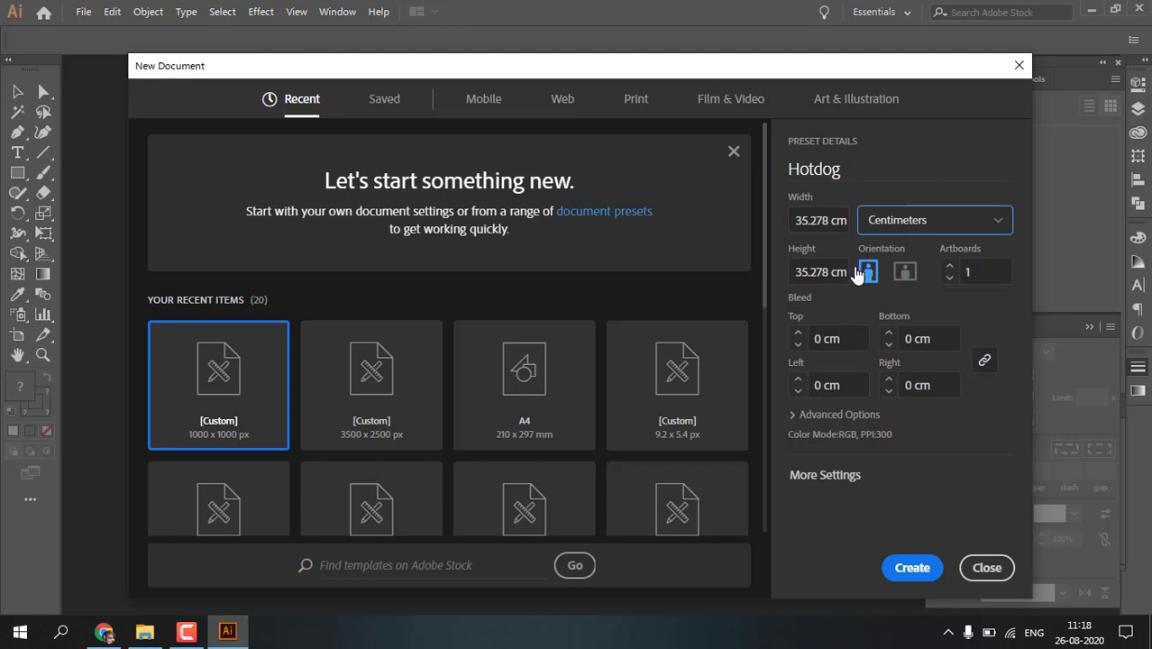
click(882, 229)
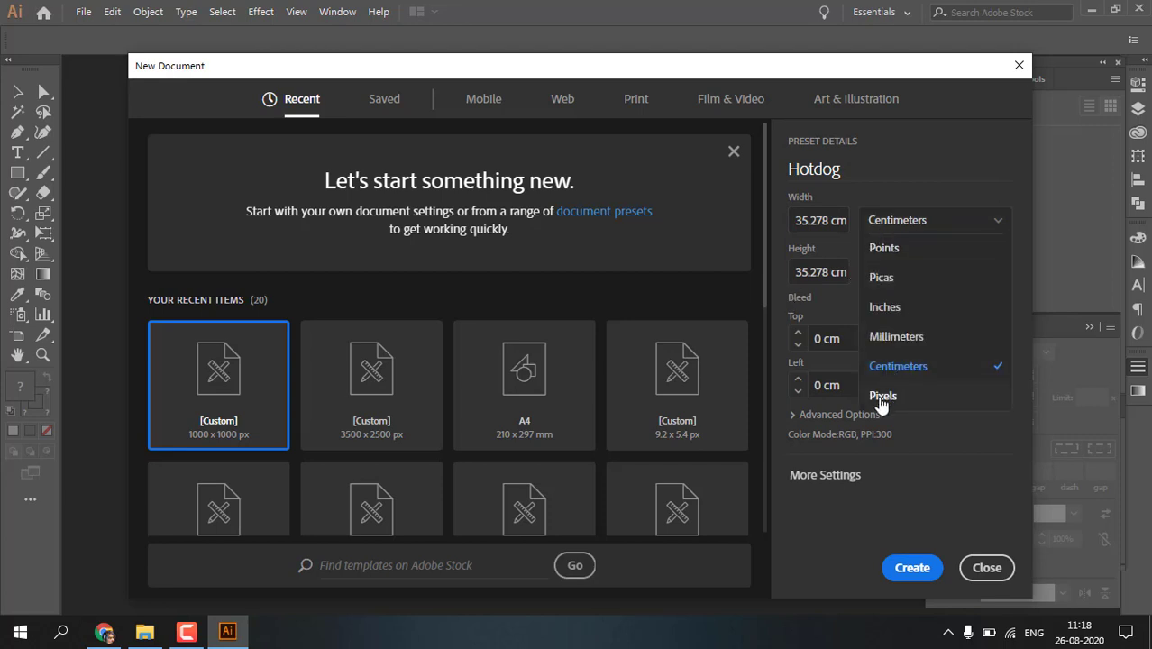
click(883, 396)
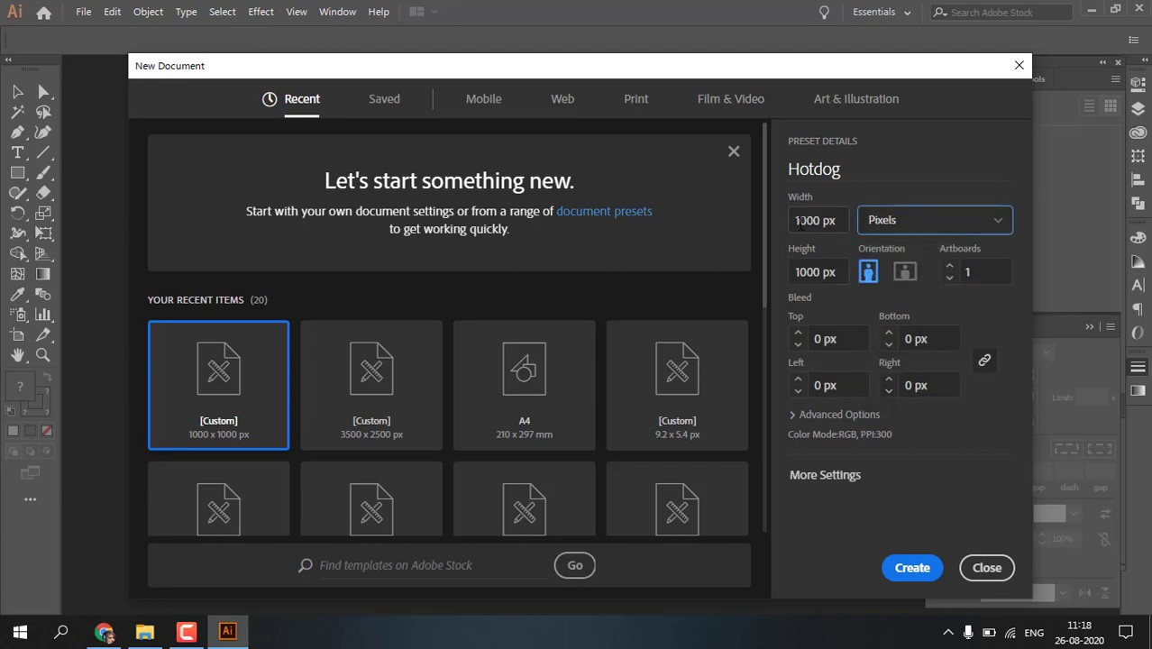
double_click(799, 223)
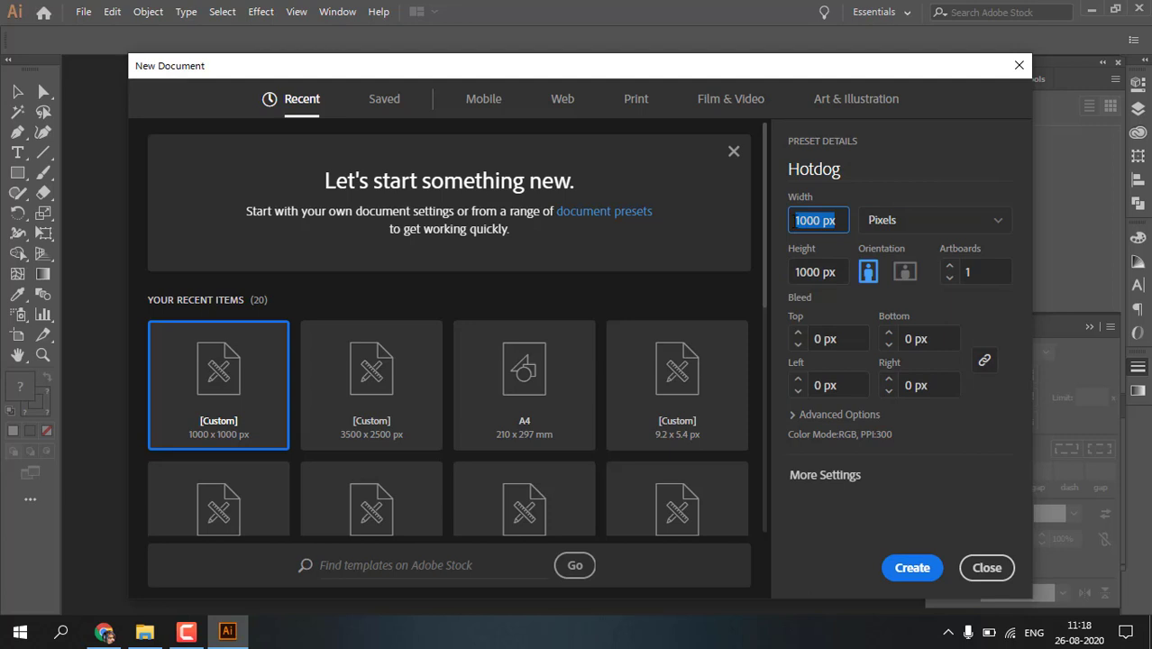
text(3500)
Set height to 2500 px in landscape, check Advanced Options, and create the Hotdog document.
double_click(833, 271)
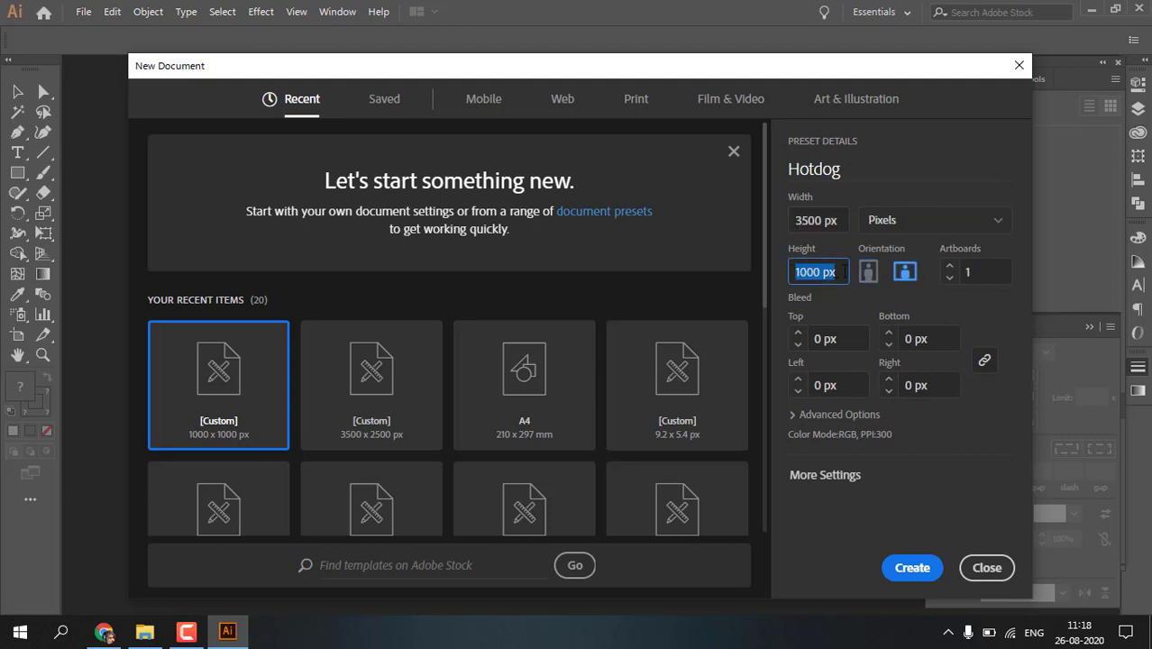
text(2500)
click(845, 297)
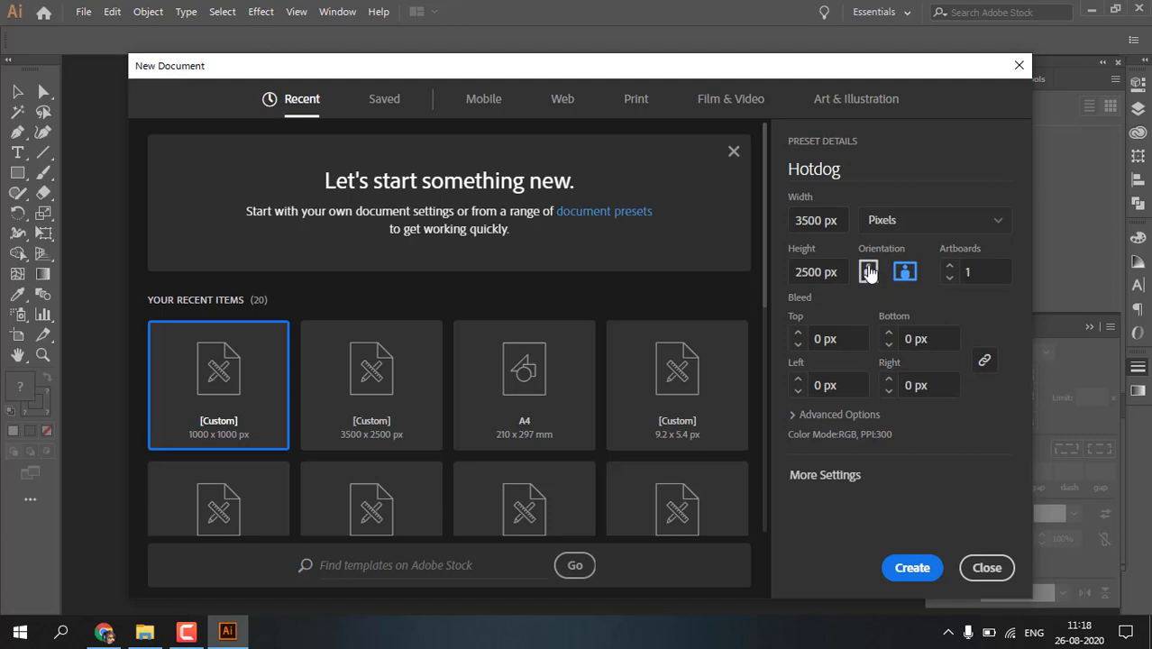
click(868, 272)
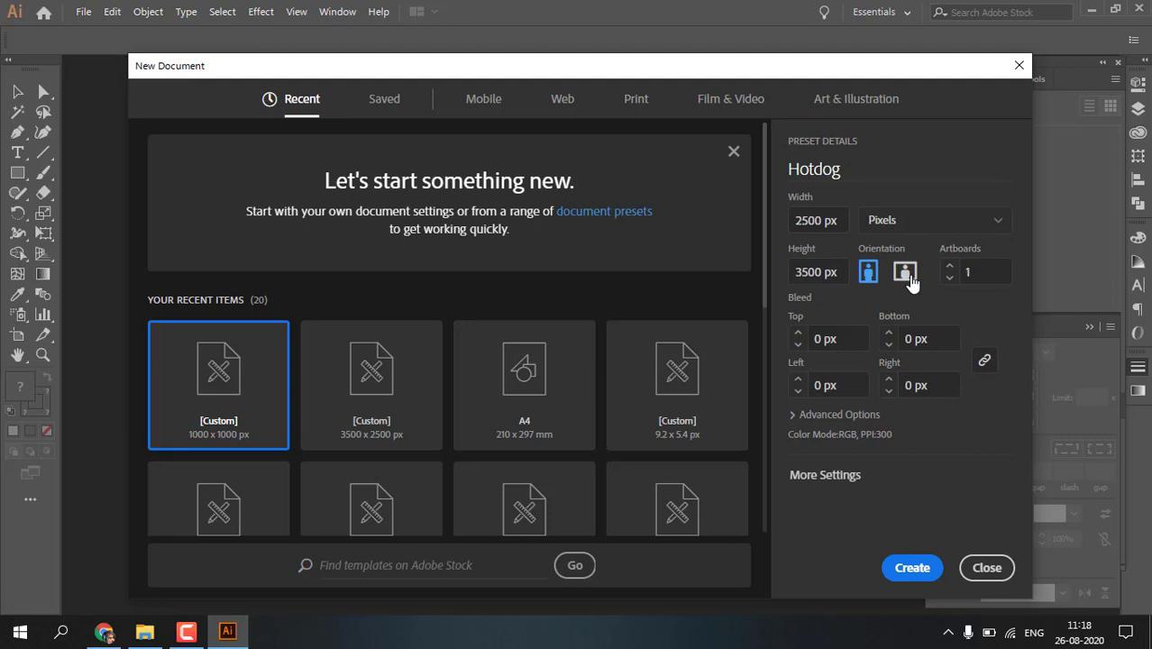
click(909, 277)
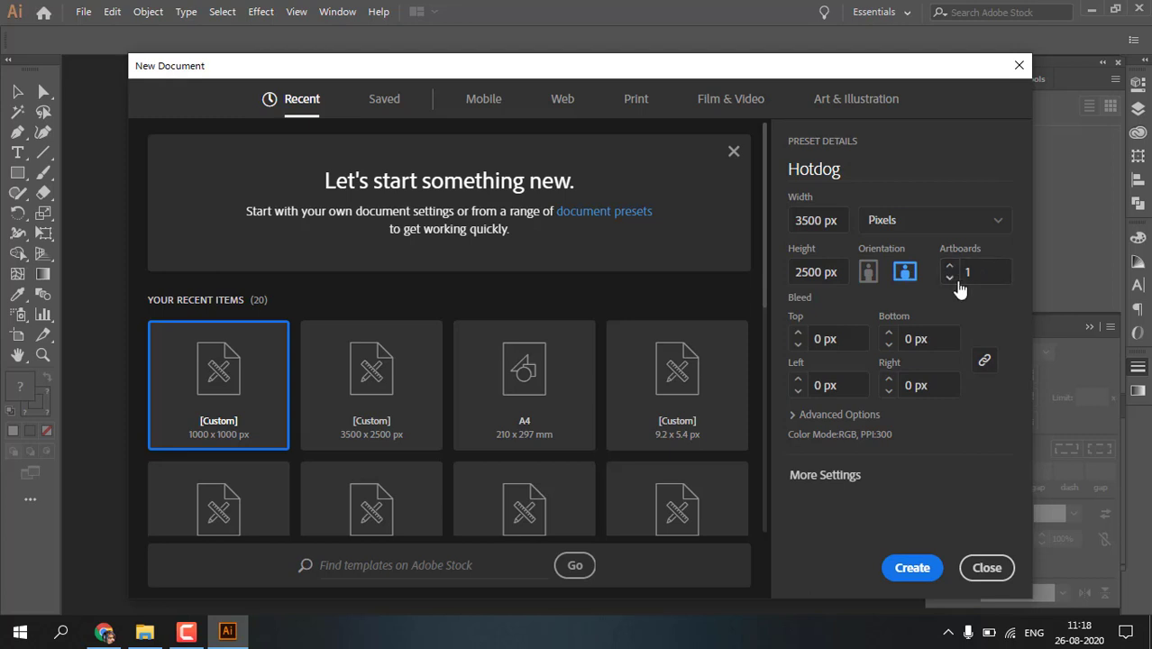
click(949, 265)
click(949, 266)
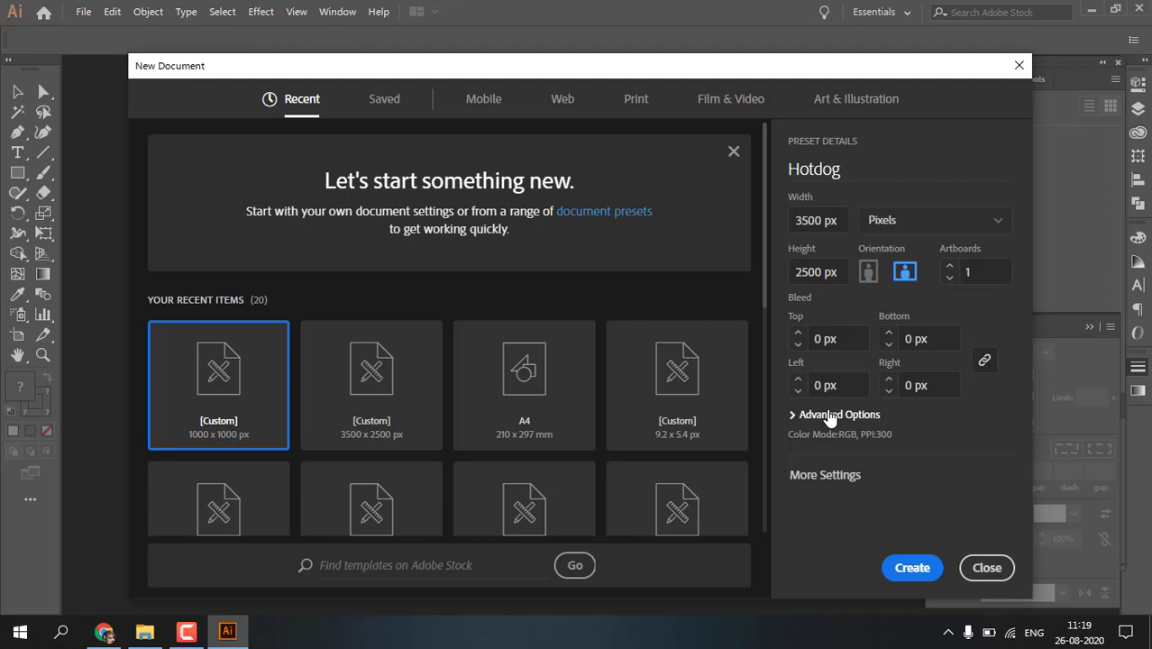
click(831, 416)
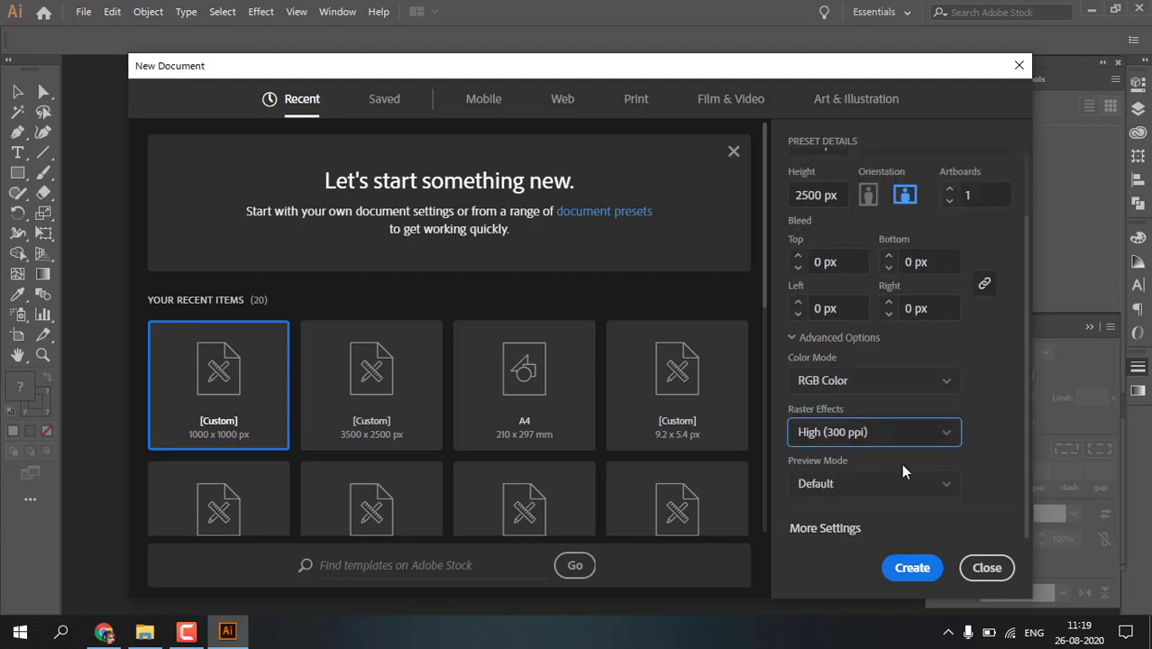
click(908, 566)
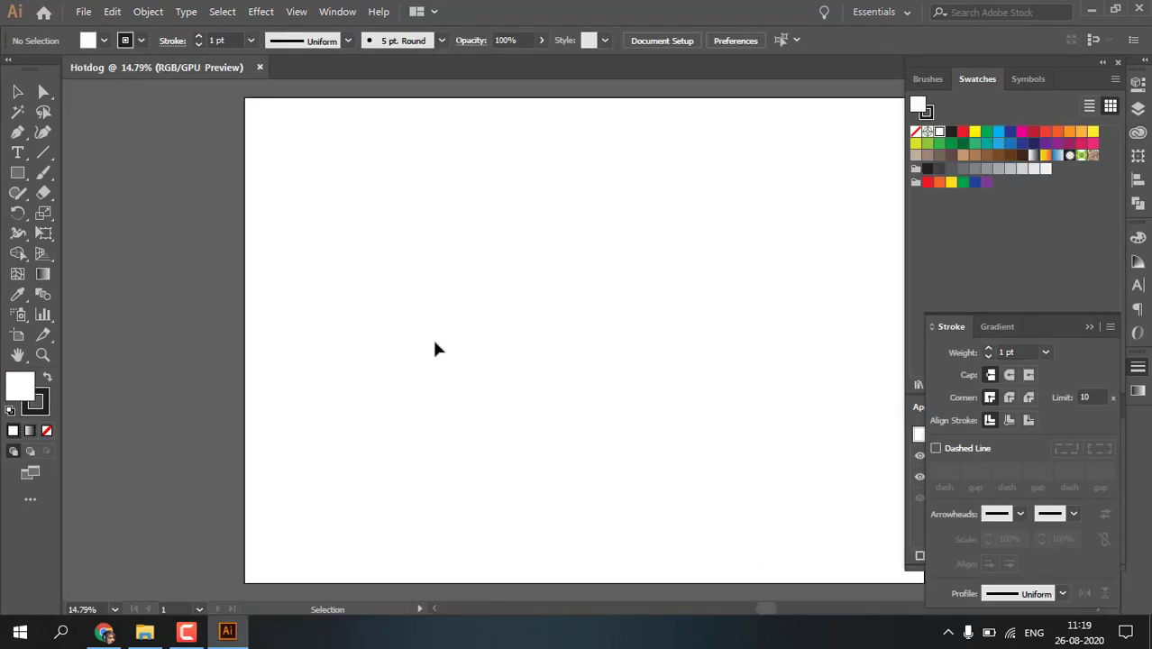
Zoom out and pan around the blank white Hotdog artboard to inspect it.
key(ctrl+minus)
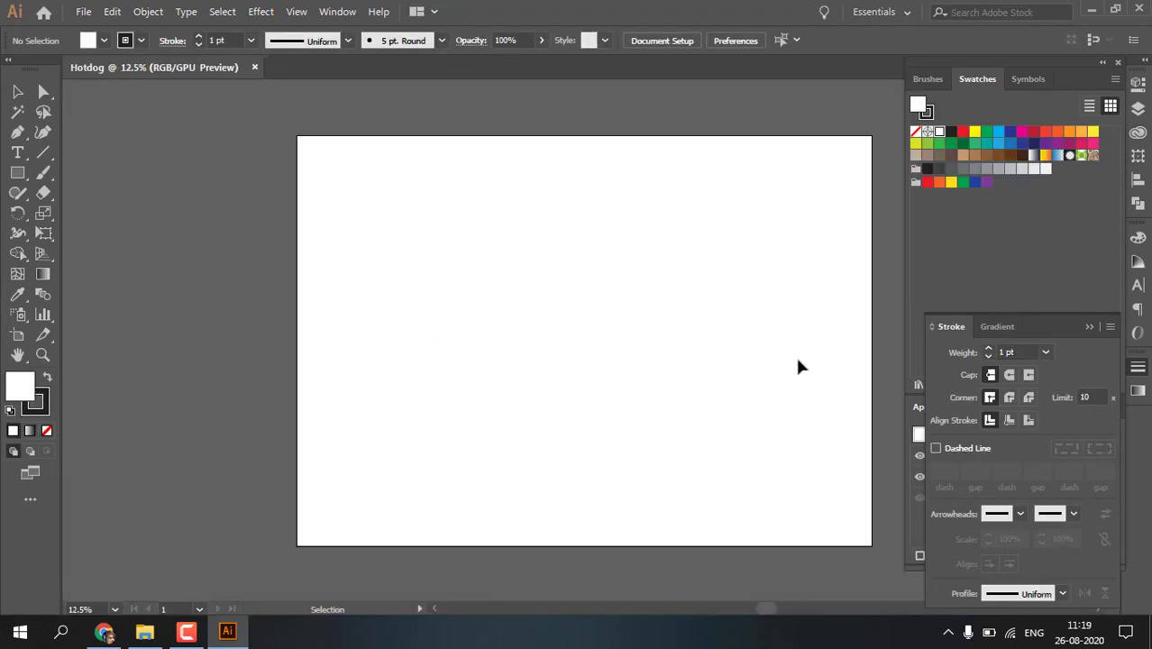
key(space)
drag(682, 317, 560, 320)
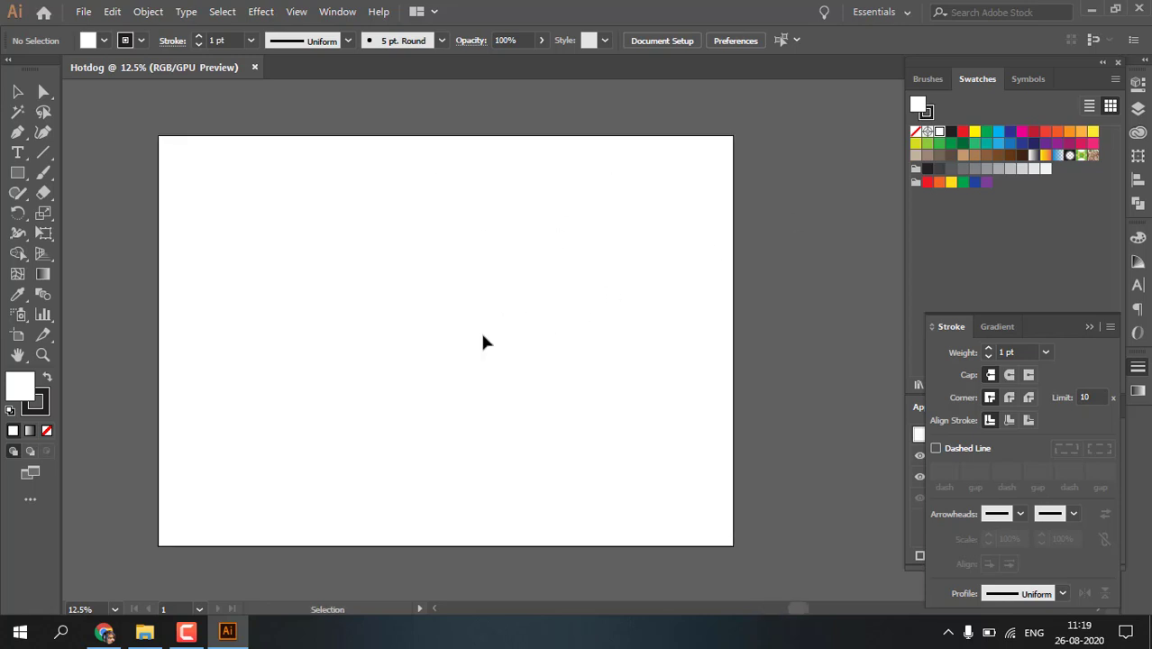
key(space)
drag(695, 248, 565, 216)
scroll(645, 239, down, 1)
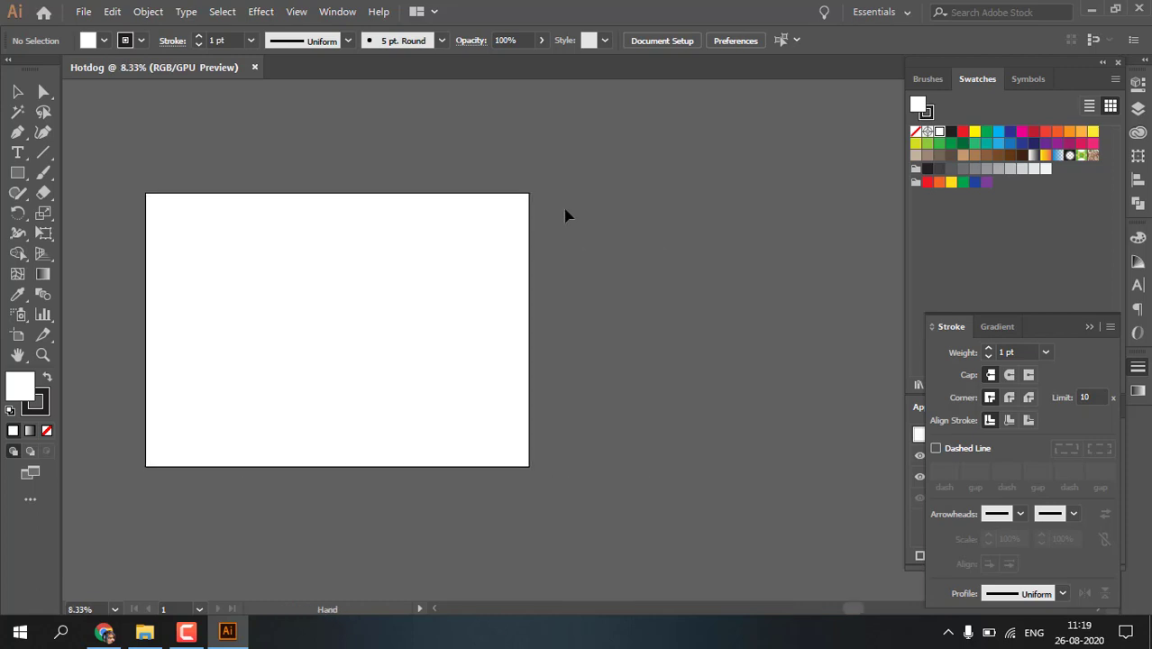
drag(445, 301, 533, 301)
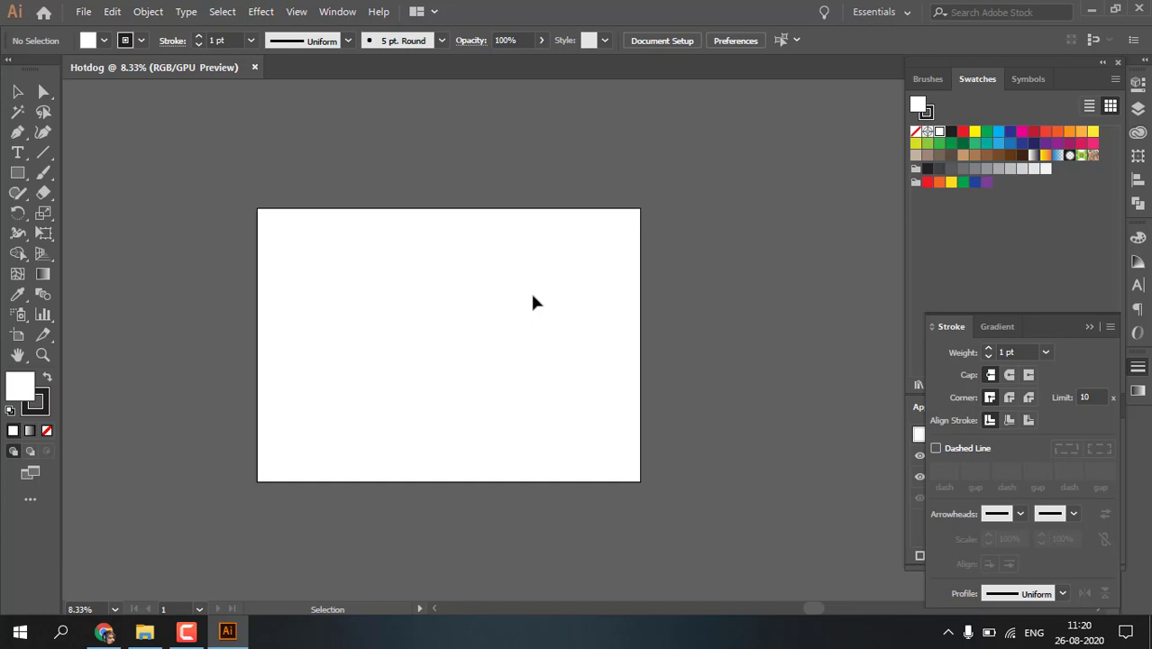
scroll(532, 302, up, 1)
mouse_move(504, 306)
mouse_down()
mouse_move(666, 304)
mouse_move(646, 303)
mouse_move(645, 315)
mouse_up()
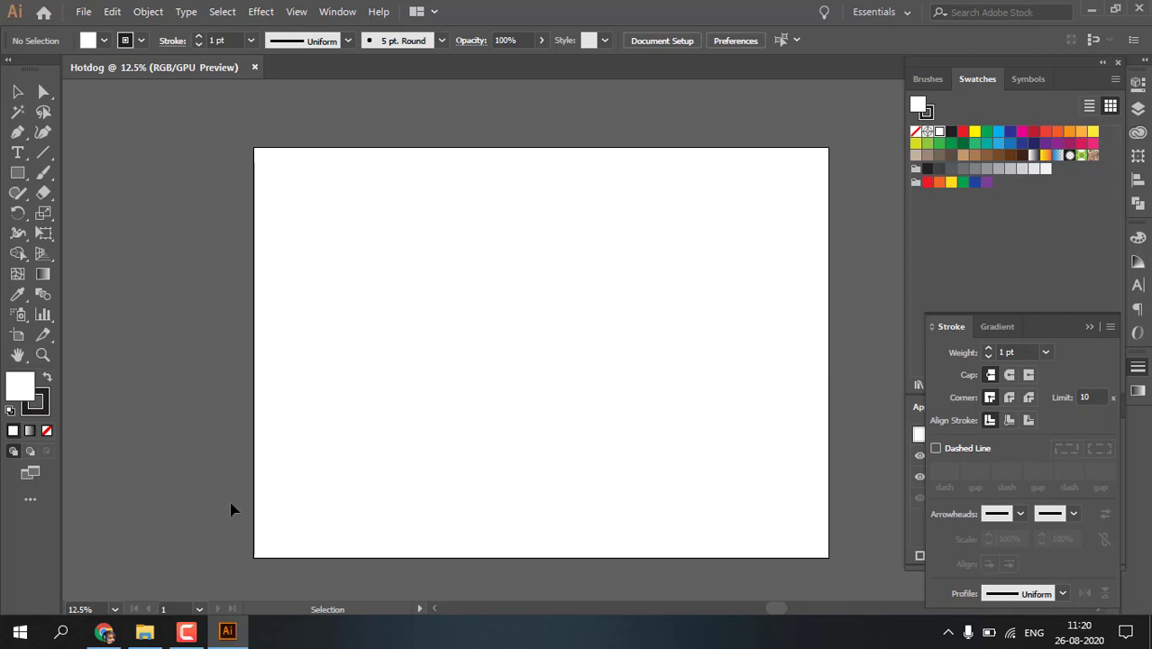
scroll(149, 547, left, 2)
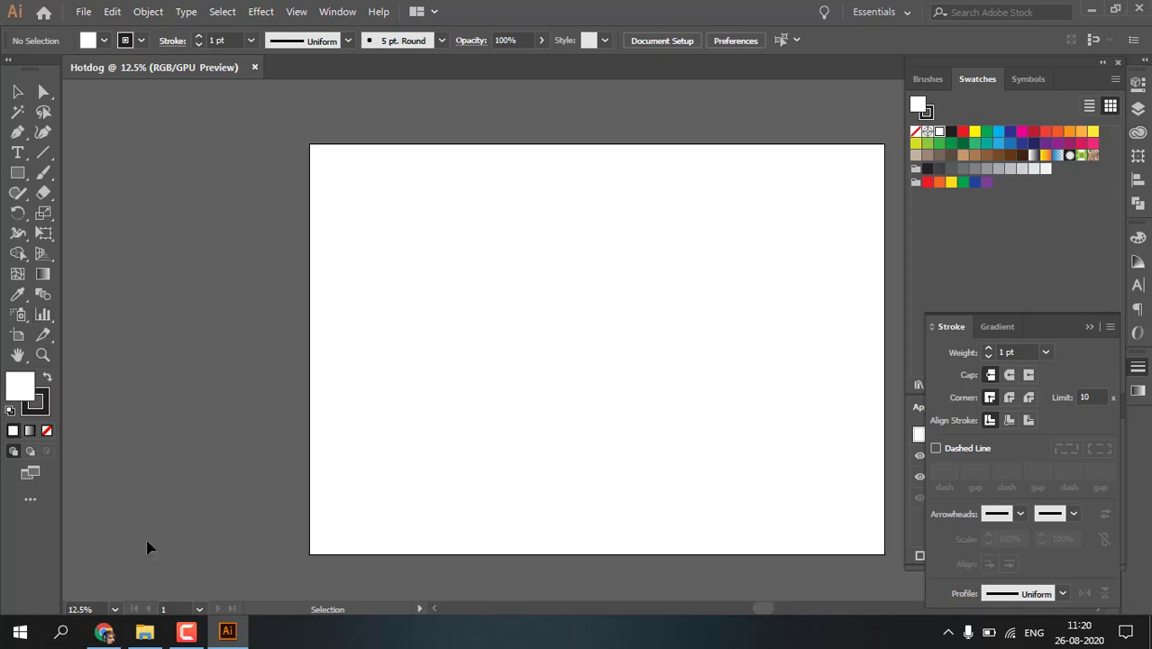
Search Google Images for color palette and open the Best Color Palette Generators result.
mouse_move(103, 632)
click(136, 577)
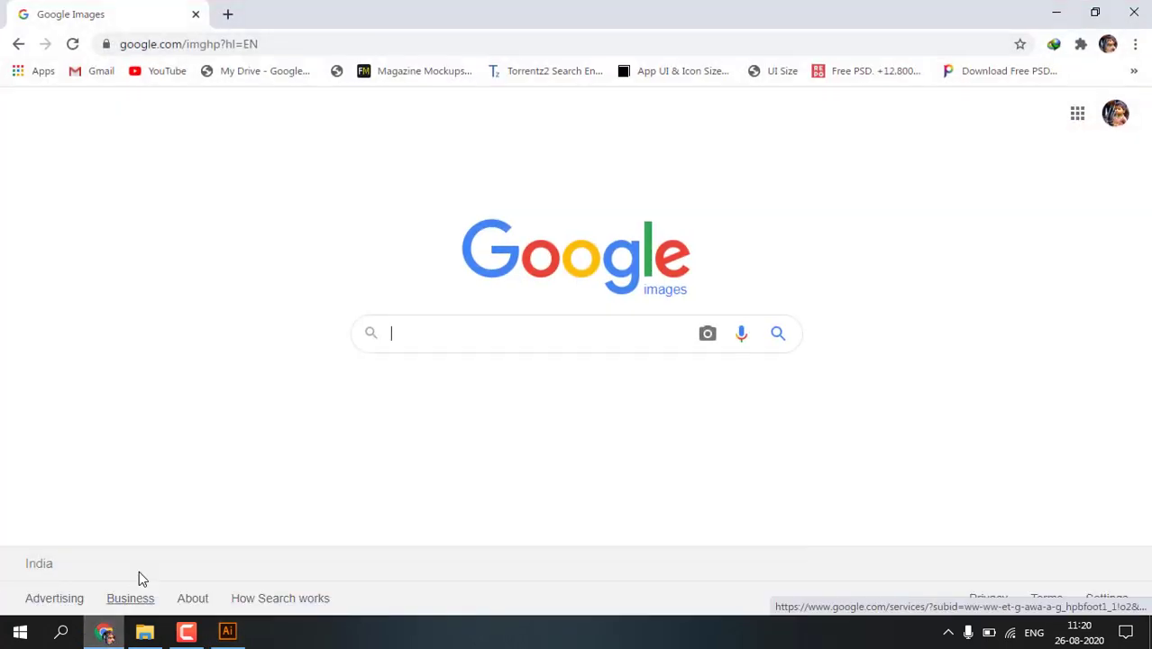
click(442, 331)
click(439, 367)
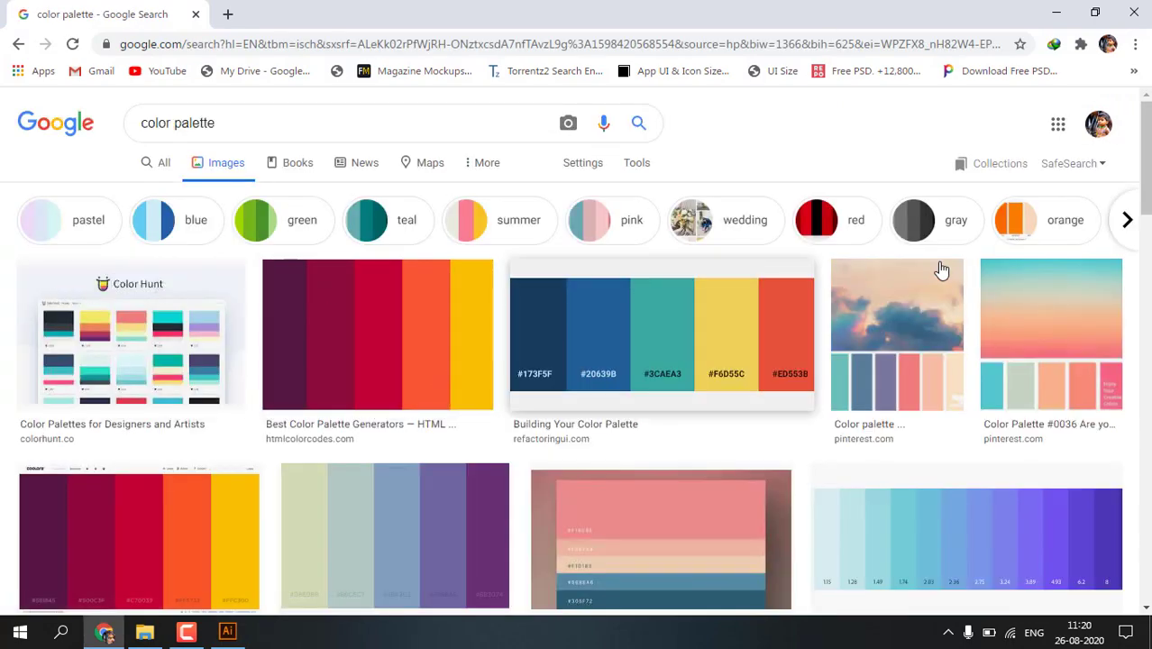
scroll(961, 517, down, 2)
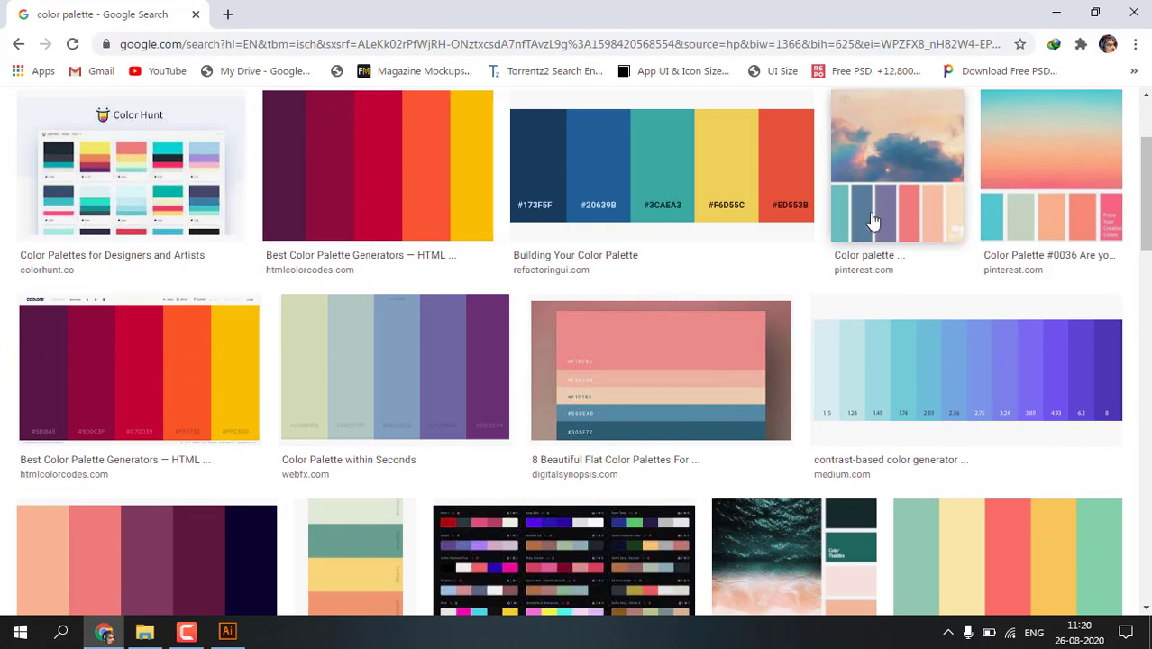
click(175, 355)
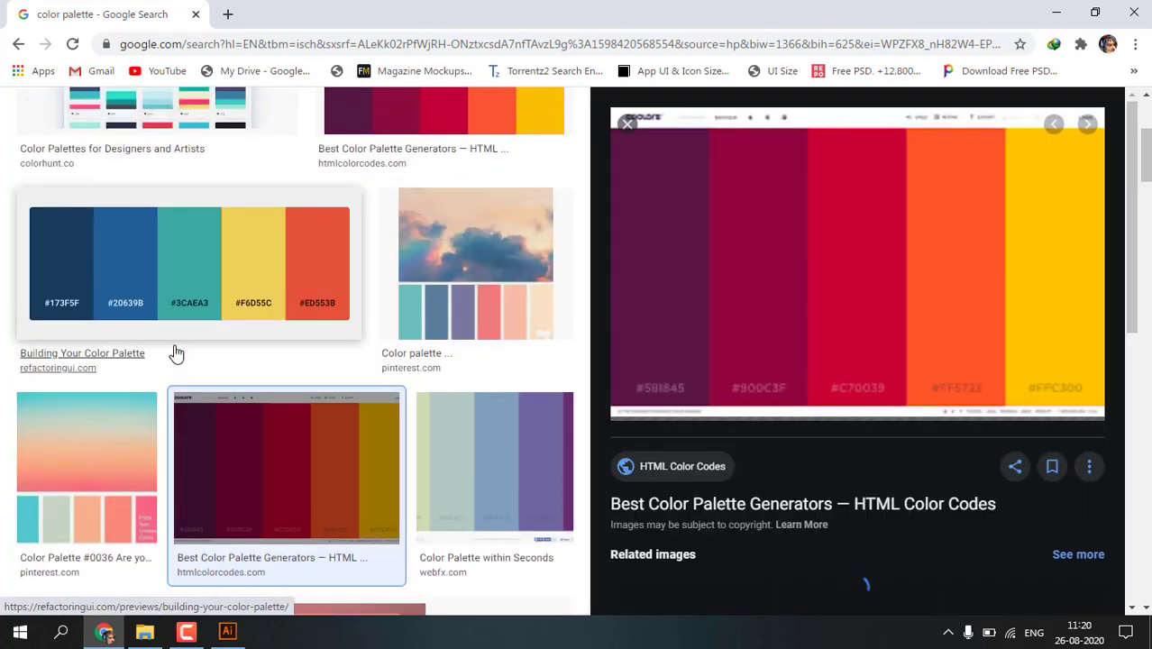
Open the palette image in its own tab and save it to the Desktop.
right_click(718, 308)
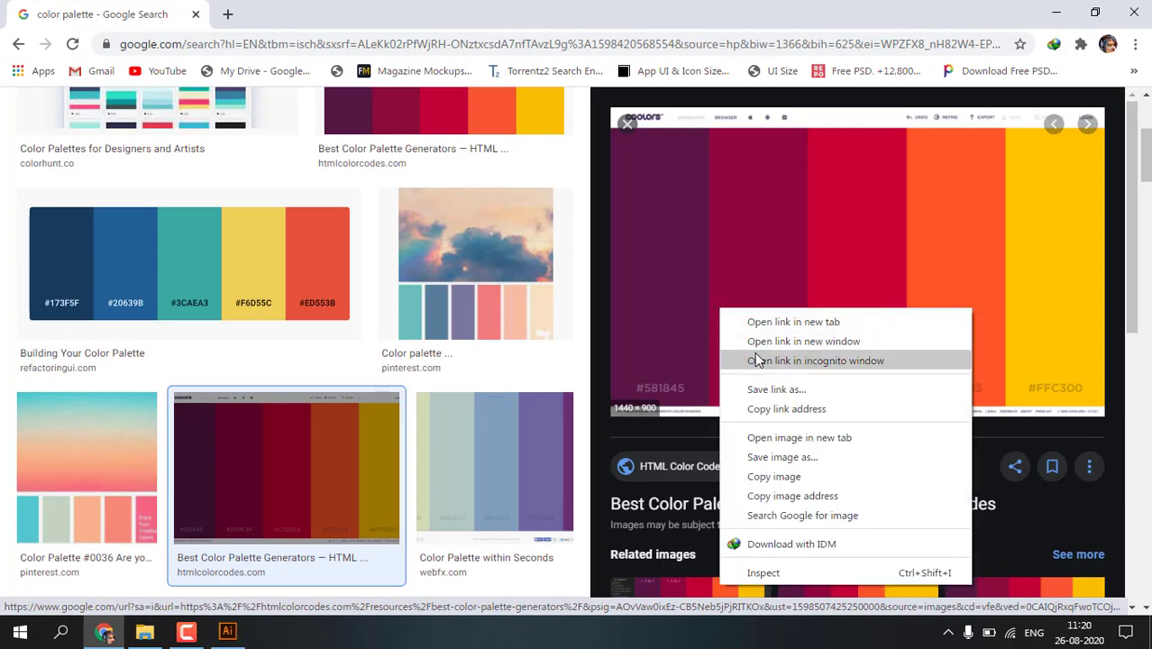
click(762, 438)
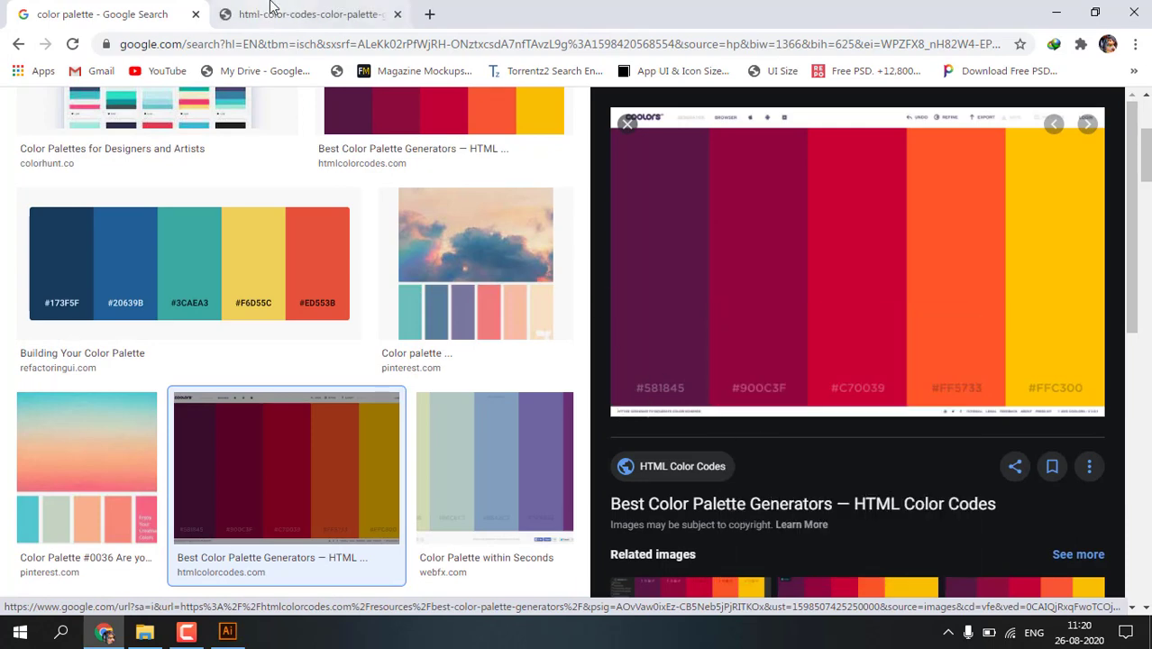
click(306, 15)
right_click(336, 258)
click(401, 292)
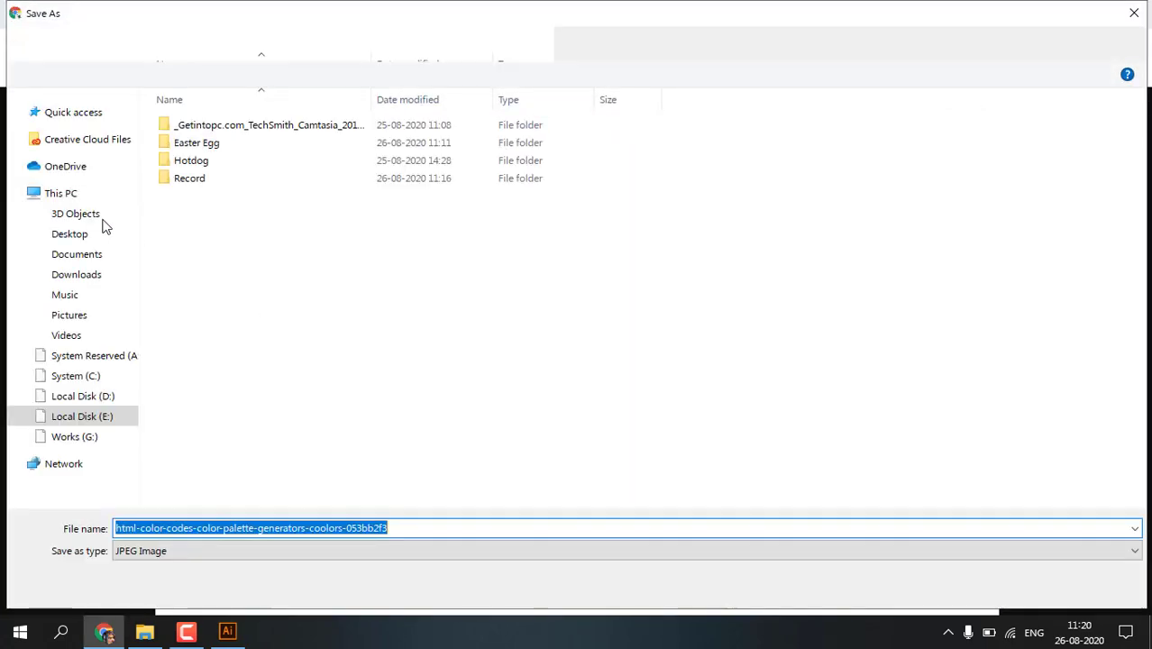
click(90, 233)
click(1003, 587)
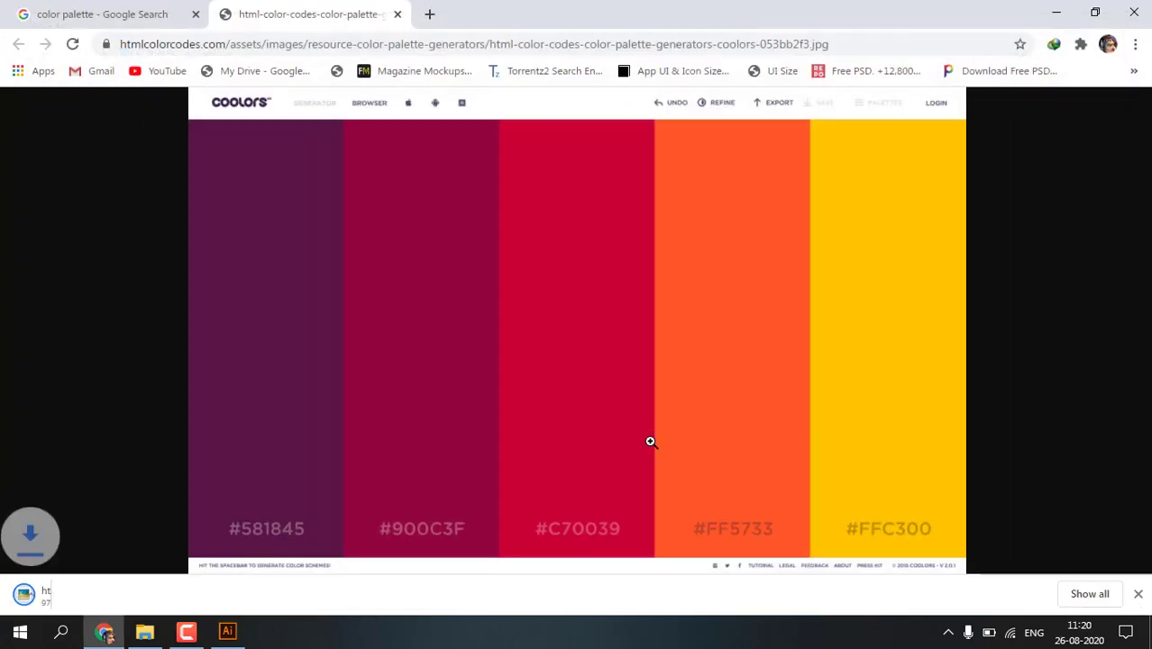
key(super+d)
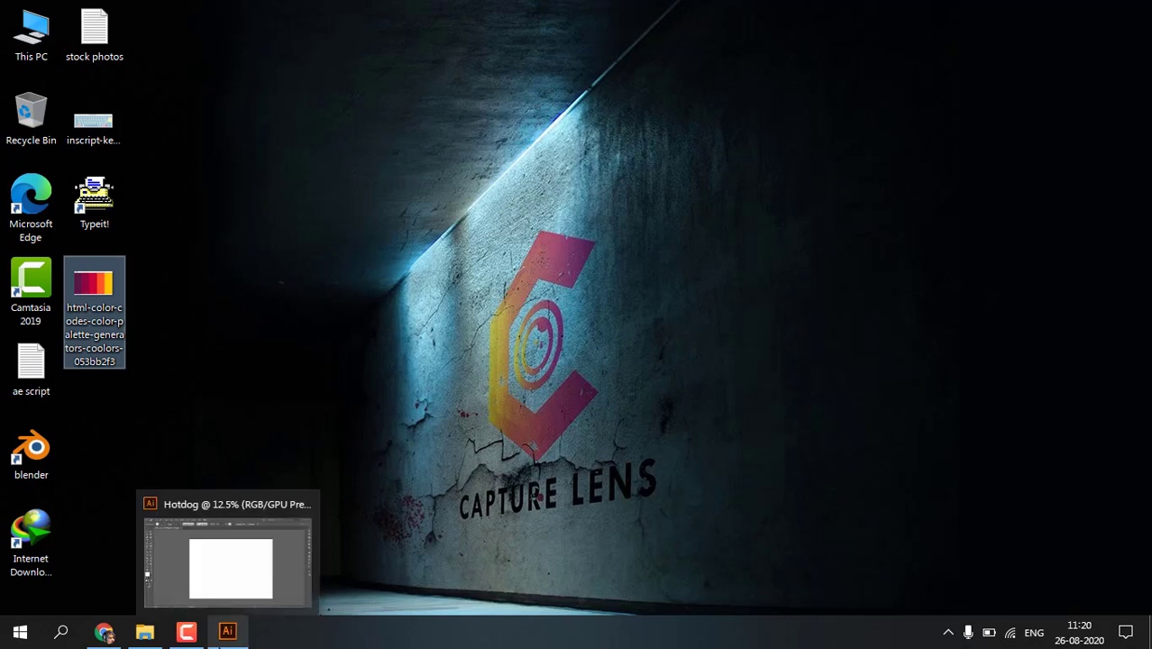
Place the Desktop palette image into Hotdog, positioned beside the artboard's top-left corner.
click(226, 631)
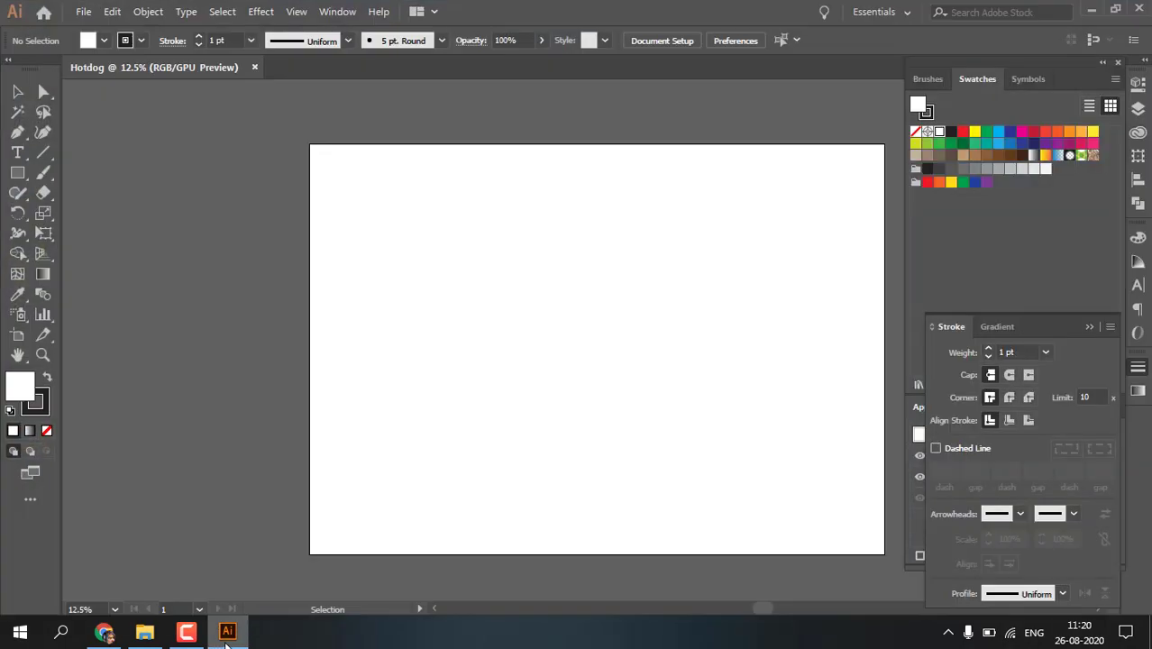
click(81, 11)
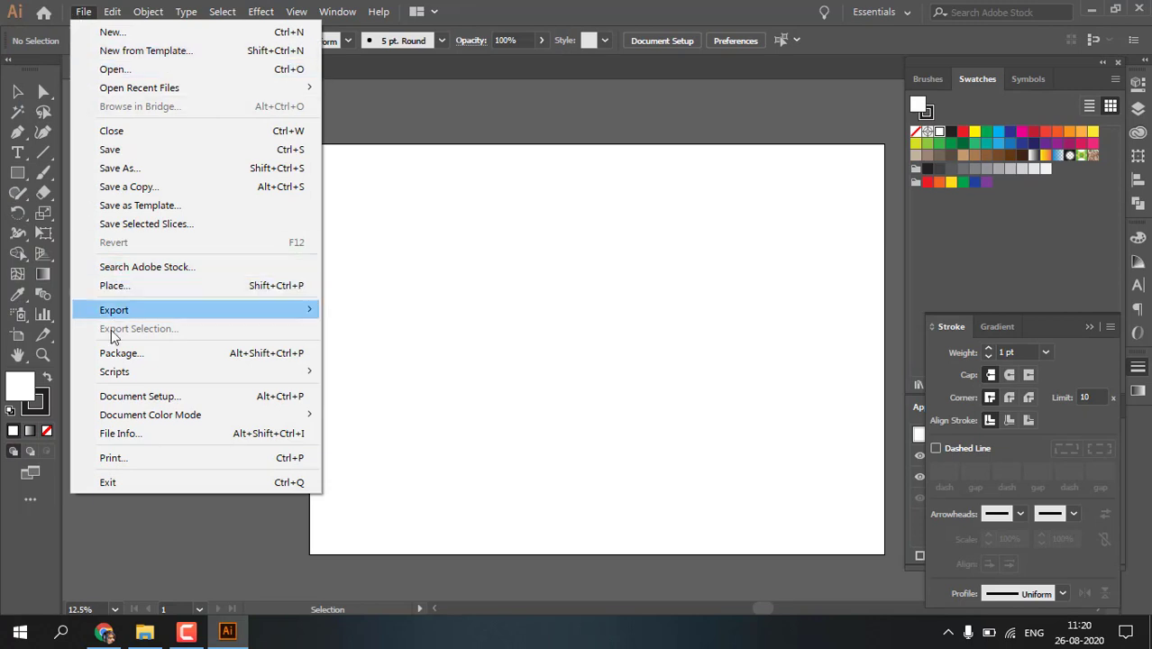
click(120, 285)
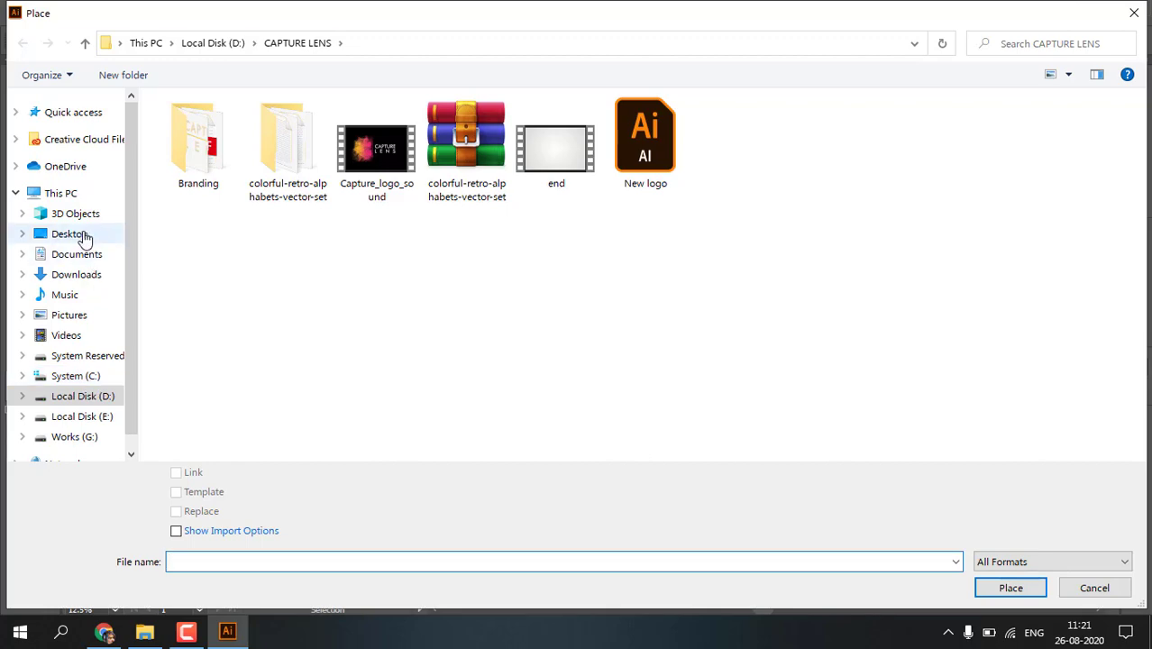
click(79, 236)
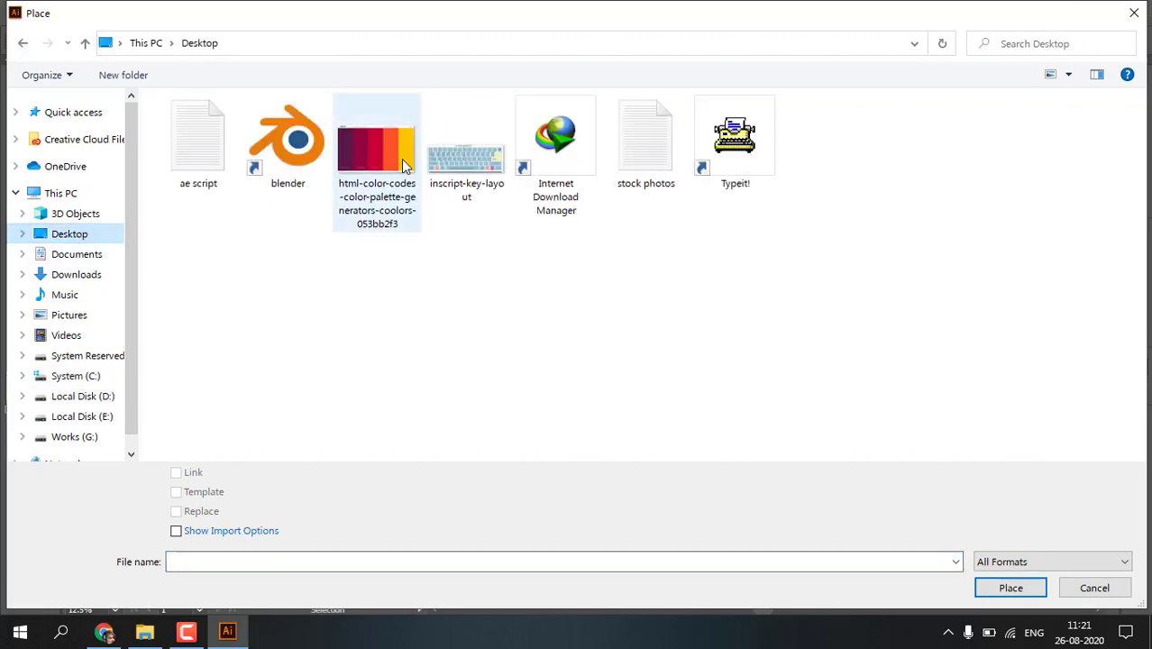
click(401, 159)
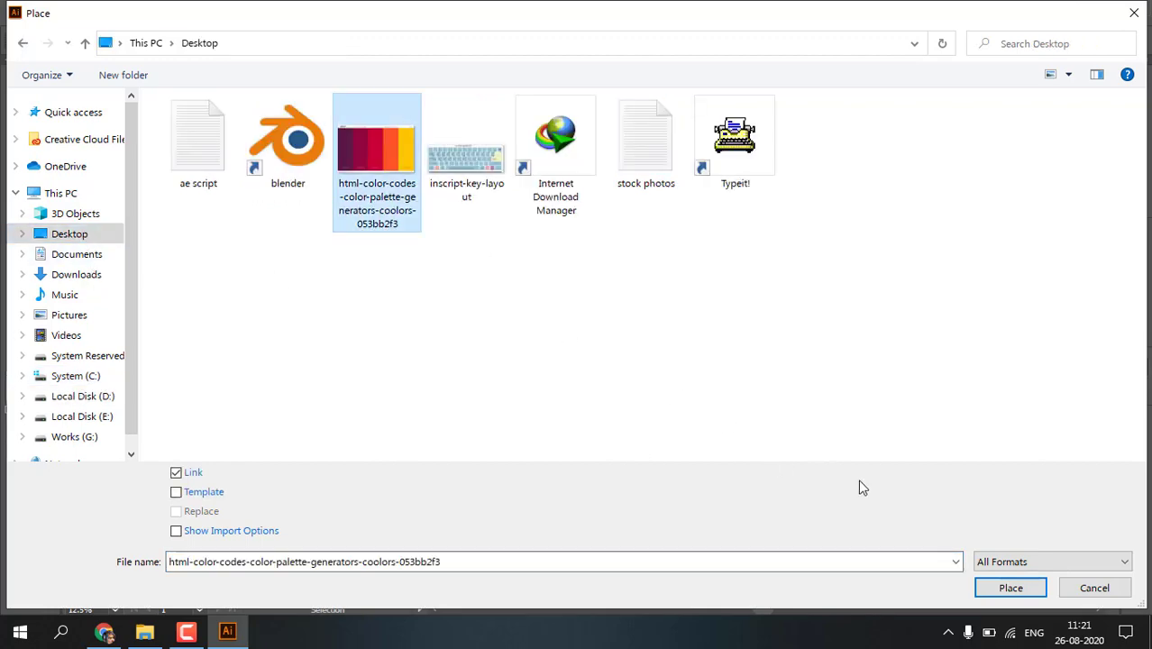
click(1009, 588)
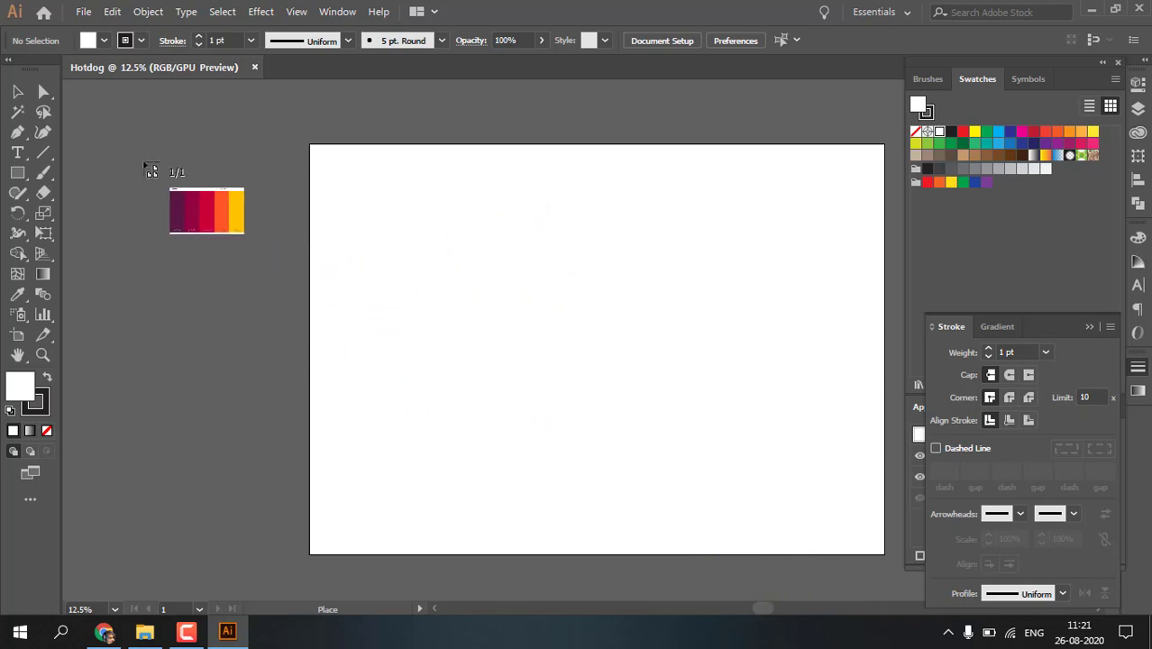
drag(144, 165, 263, 234)
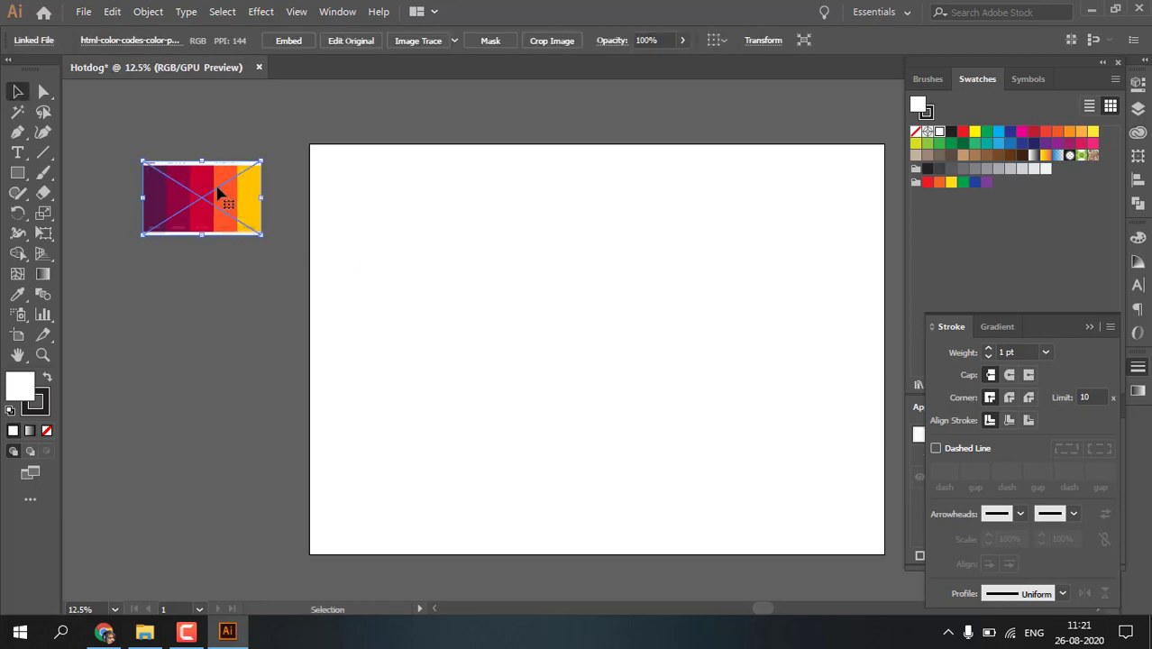
drag(239, 175, 268, 117)
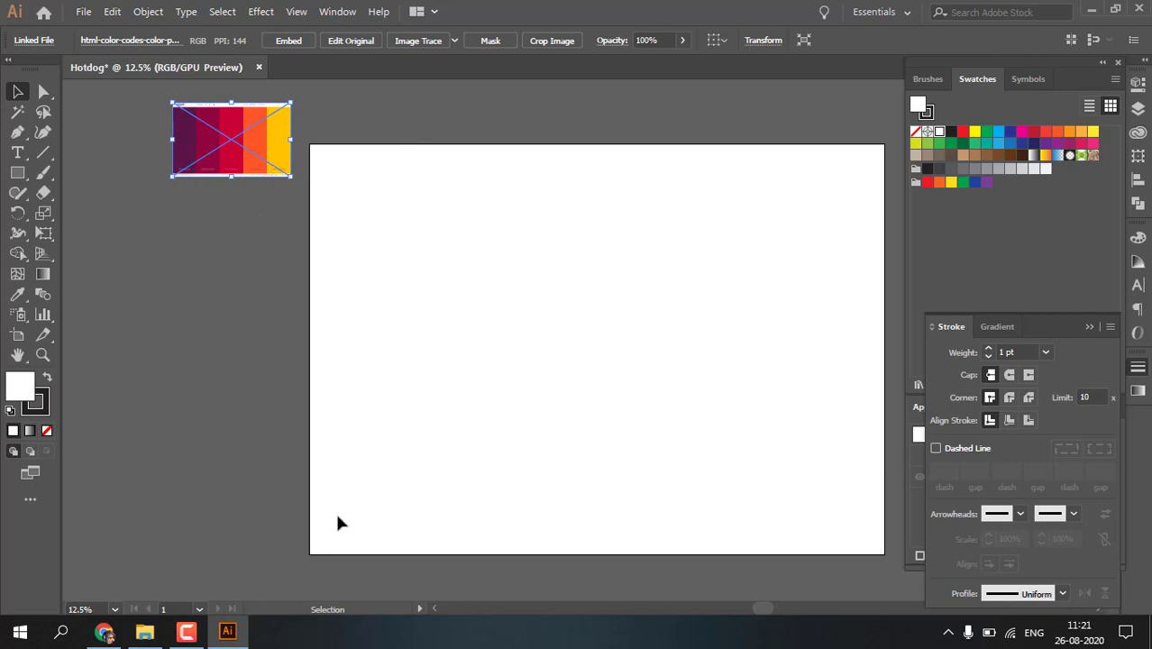
click(69, 181)
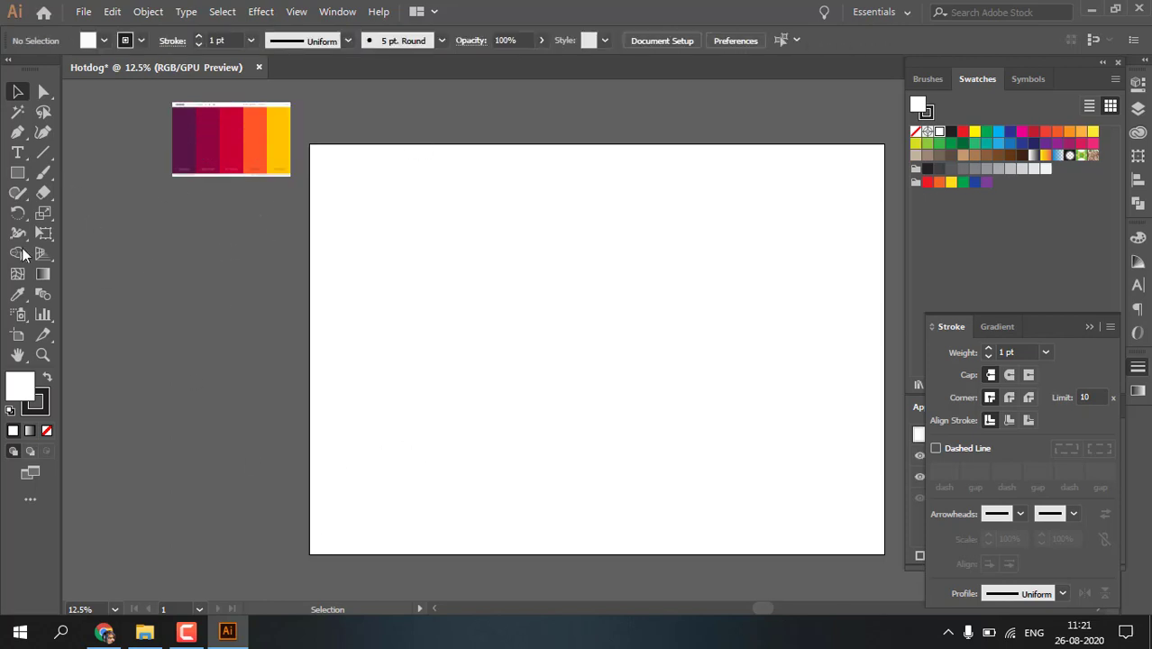
Draw a small white square below the palette image with the Rectangle tool.
click(12, 176)
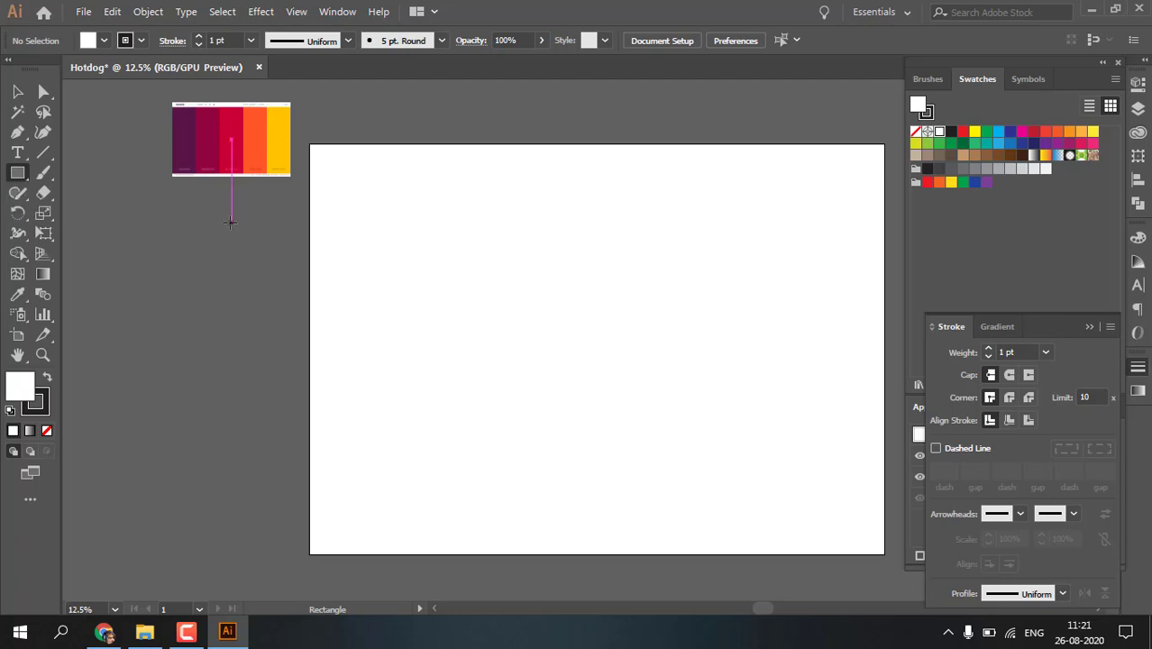
drag(230, 222, 247, 261)
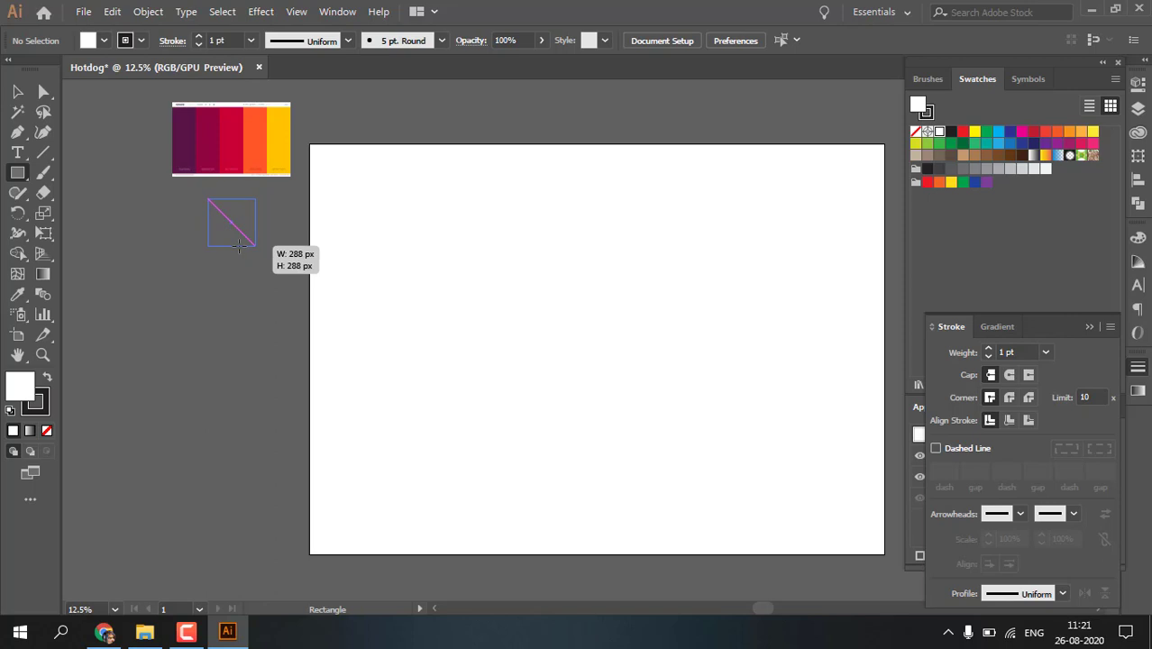
drag(247, 260, 268, 219)
click(17, 91)
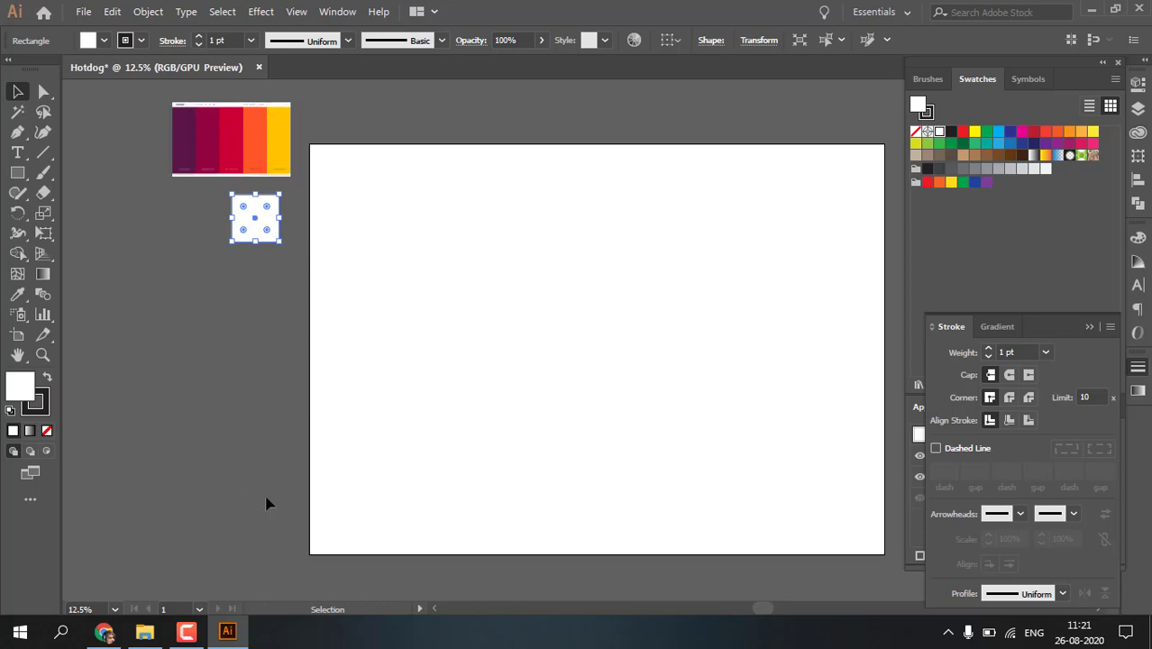
Duplicate the square downward and repeat with Ctrl+D to form a column of six.
click(9, 95)
click(281, 225)
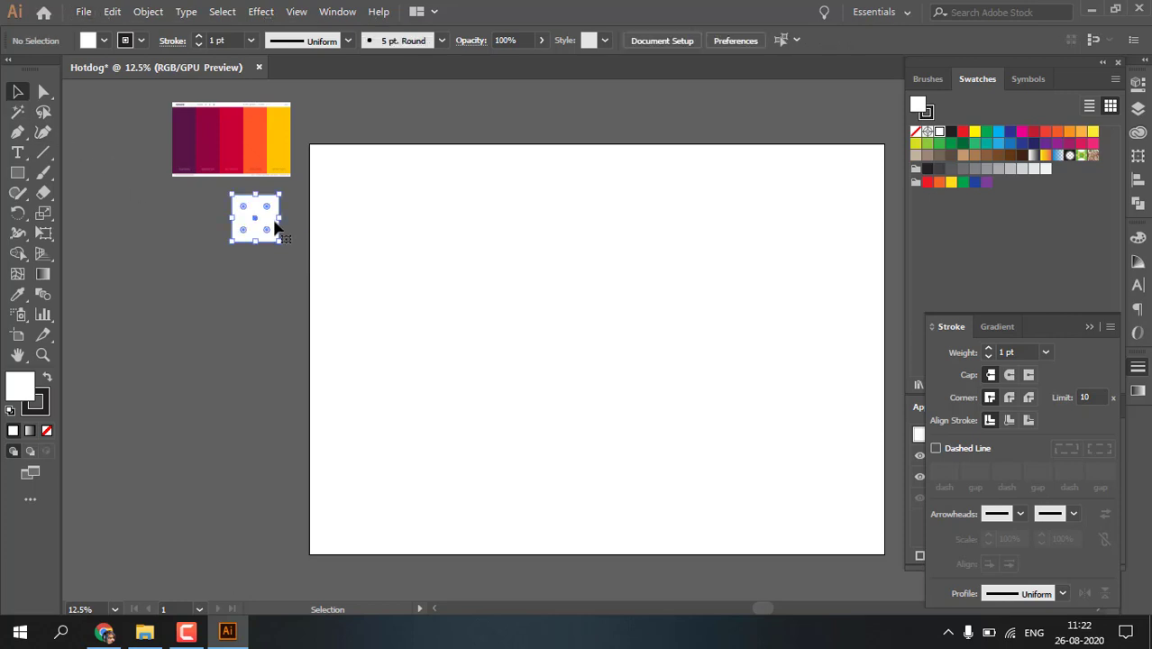
drag(269, 221, 266, 297)
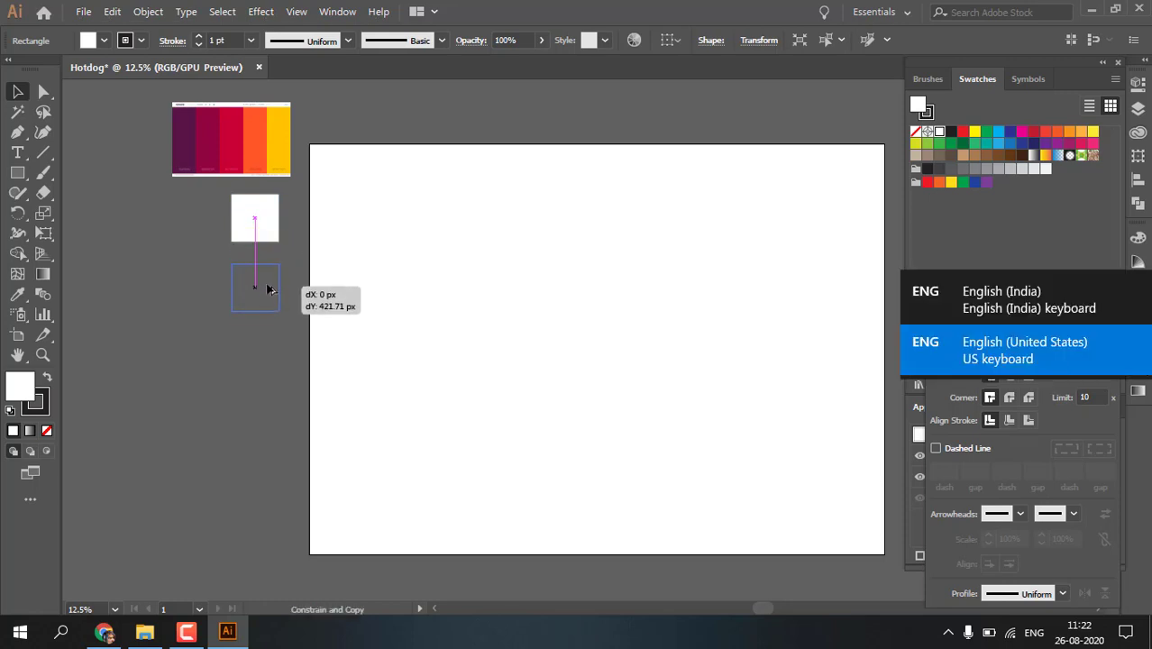
drag(266, 298, 266, 285)
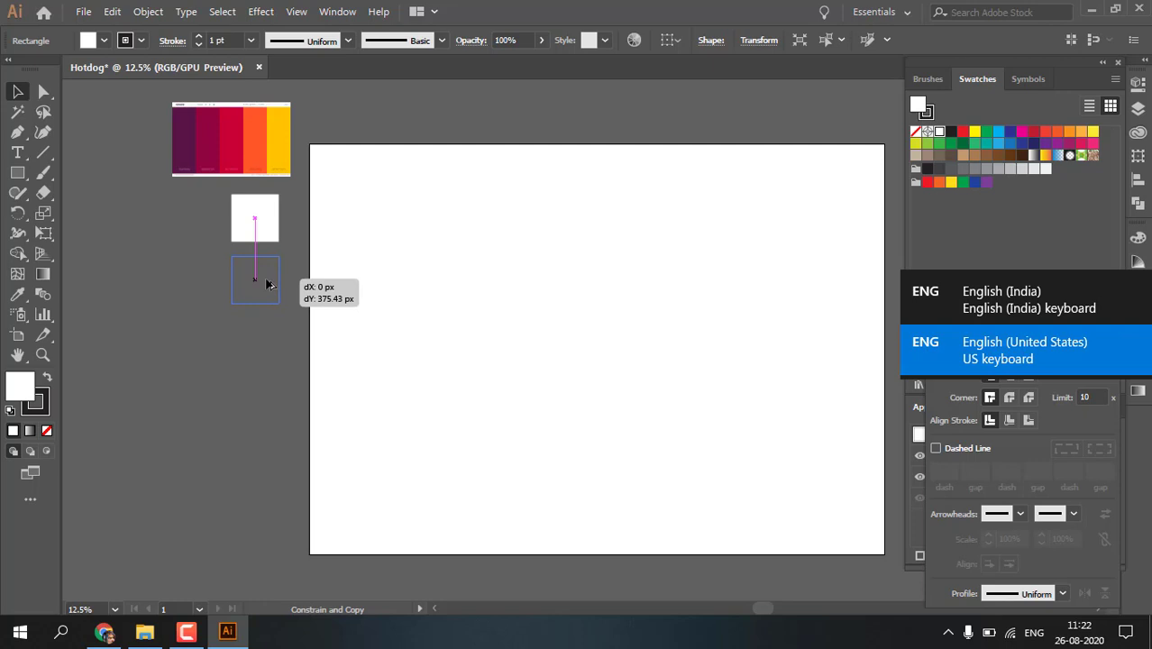
drag(266, 285, 266, 285)
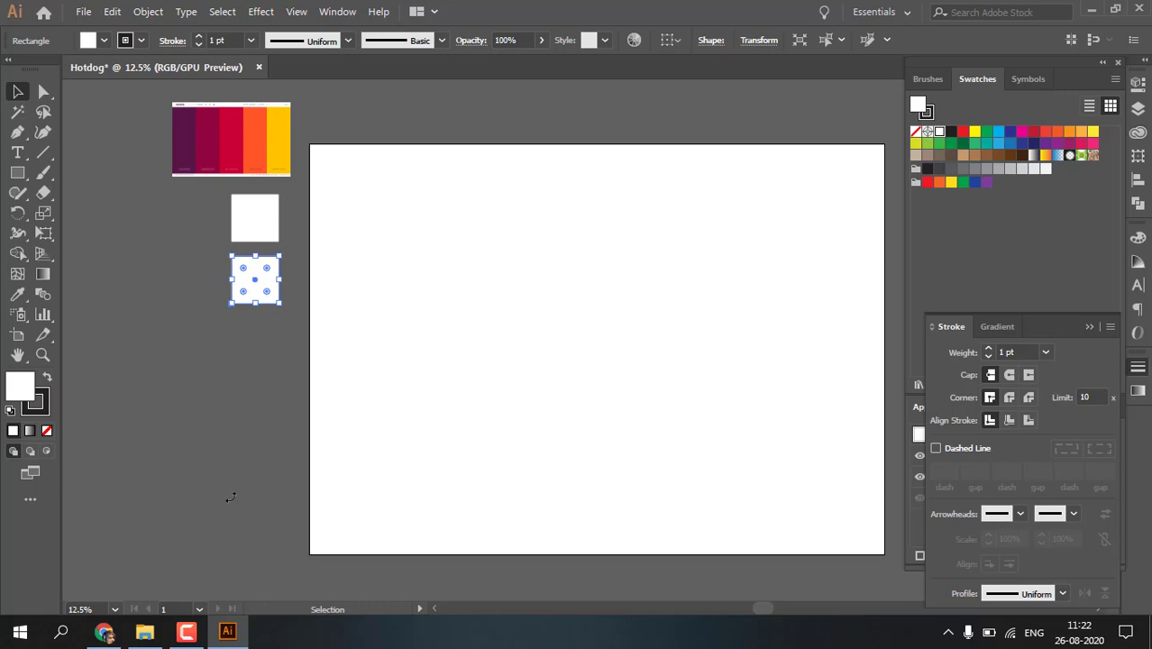
key(a)
key(ctrl+d)
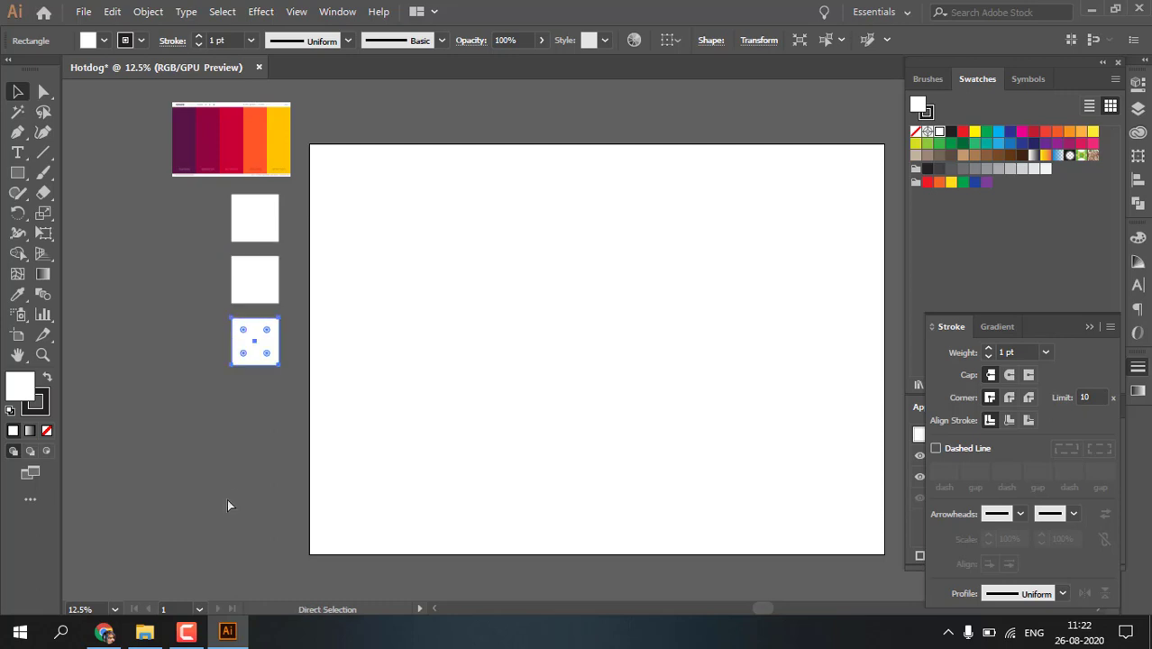
key(ctrl+d)
key(ctrl+d)
key(ctrl+d)
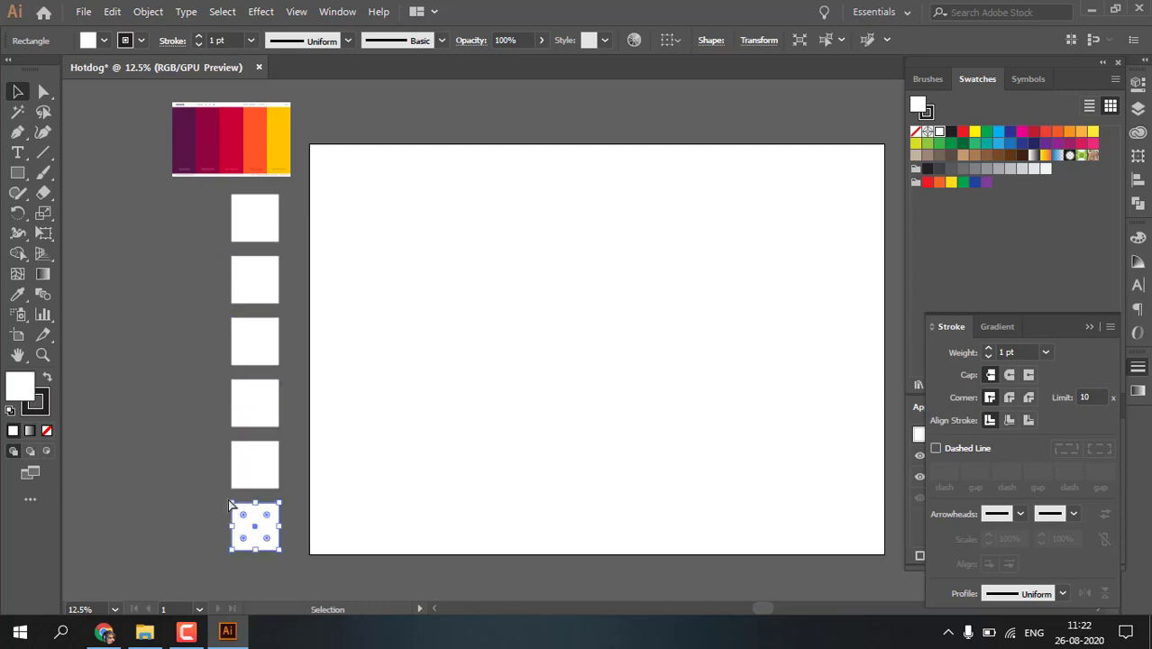
click(180, 426)
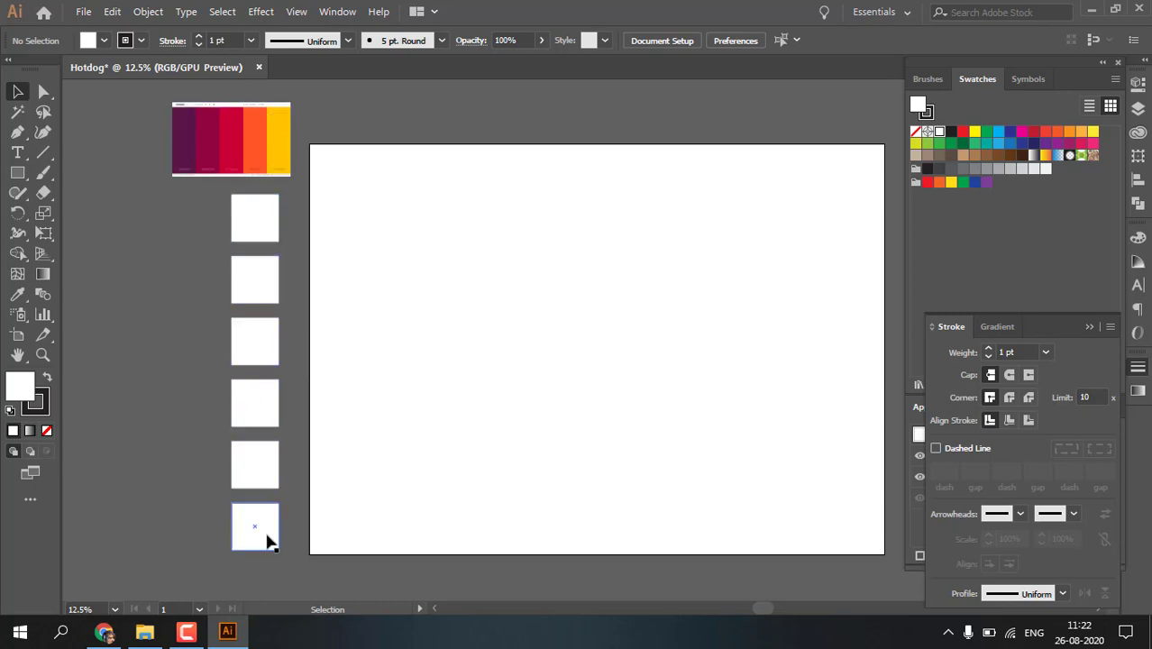
Eyedropper the palette colours into the squares: purple, crimson, red, orange and yellow.
click(259, 211)
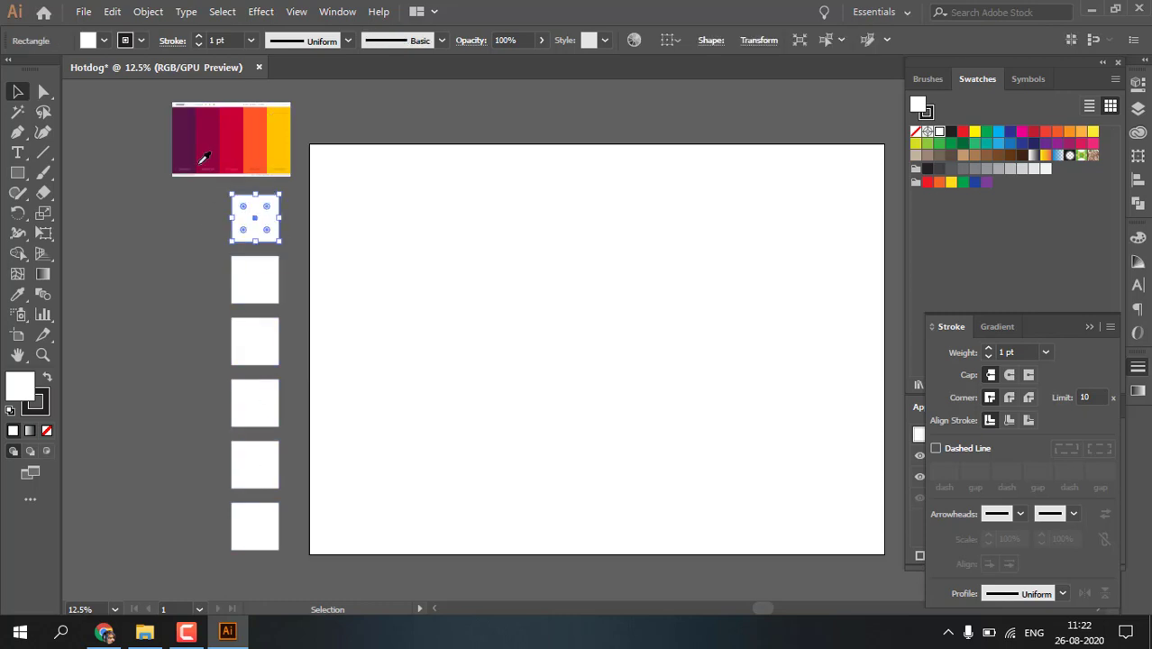
key(i)
click(180, 135)
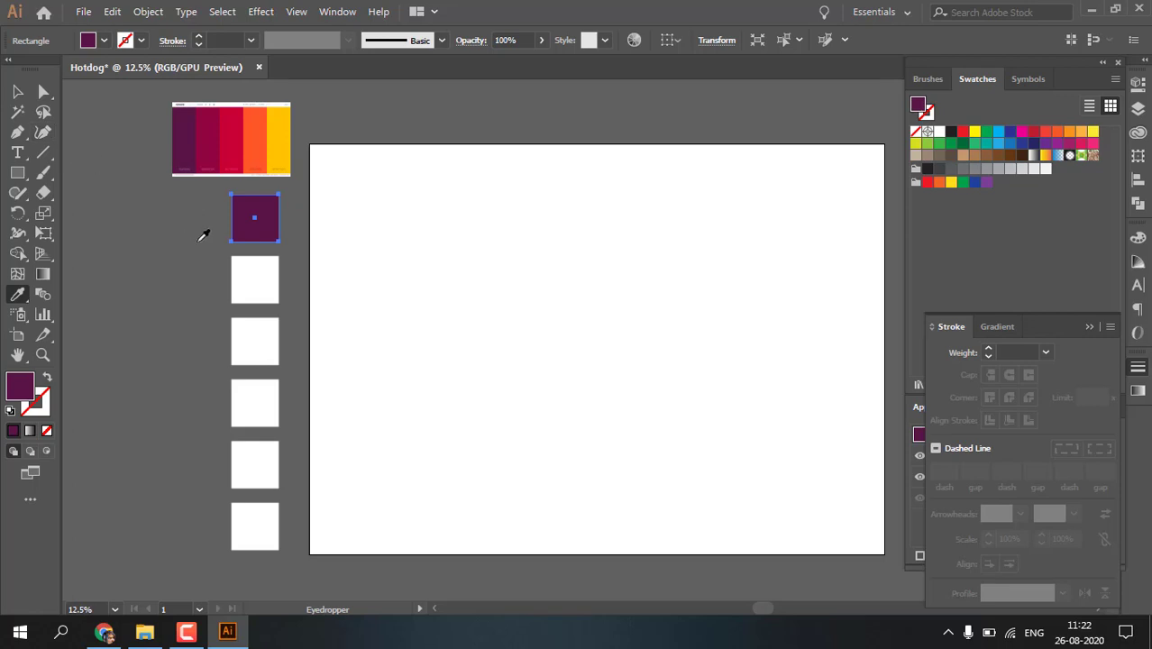
ctrl+click(248, 271)
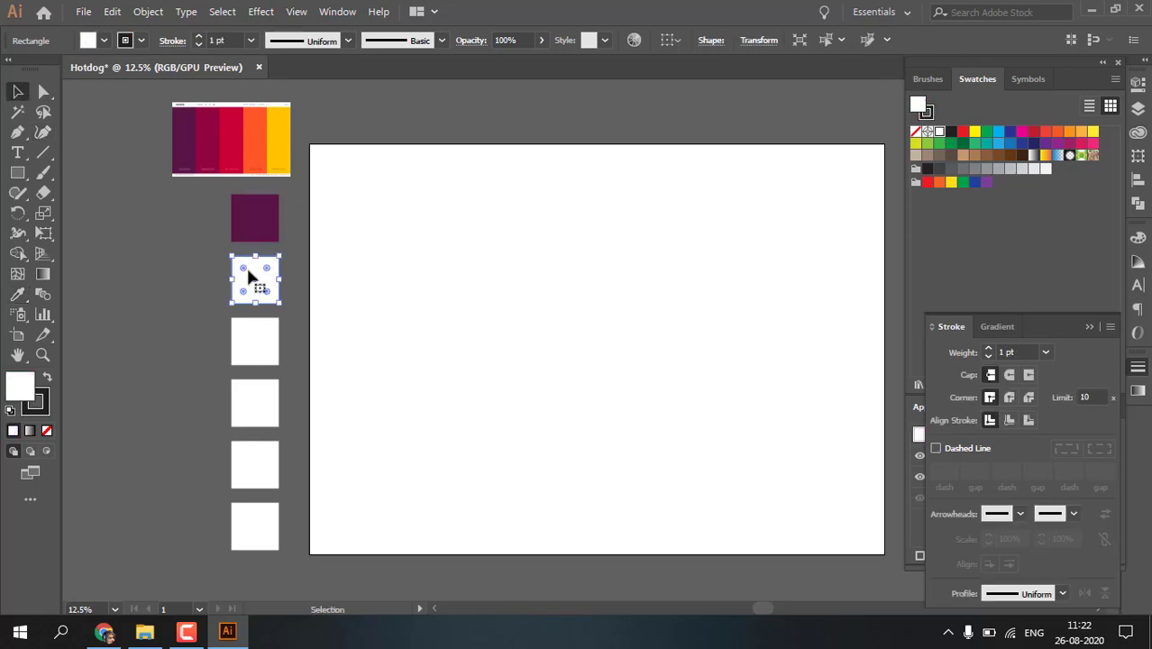
click(210, 134)
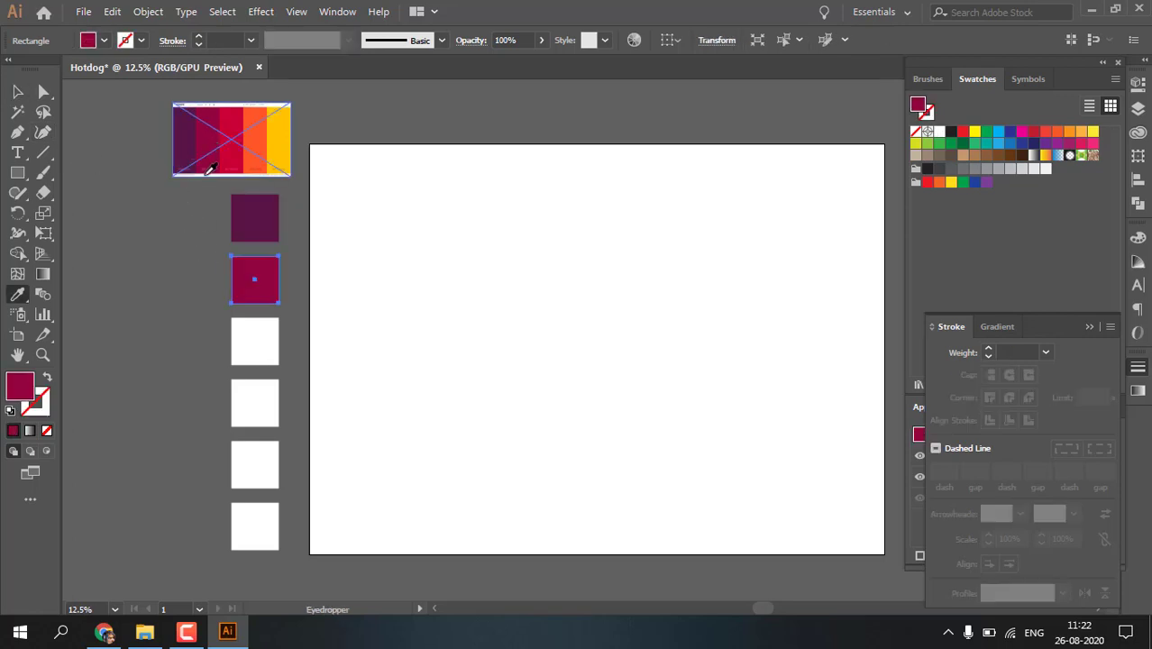
ctrl+click(255, 338)
click(236, 143)
ctrl+click(254, 401)
click(257, 135)
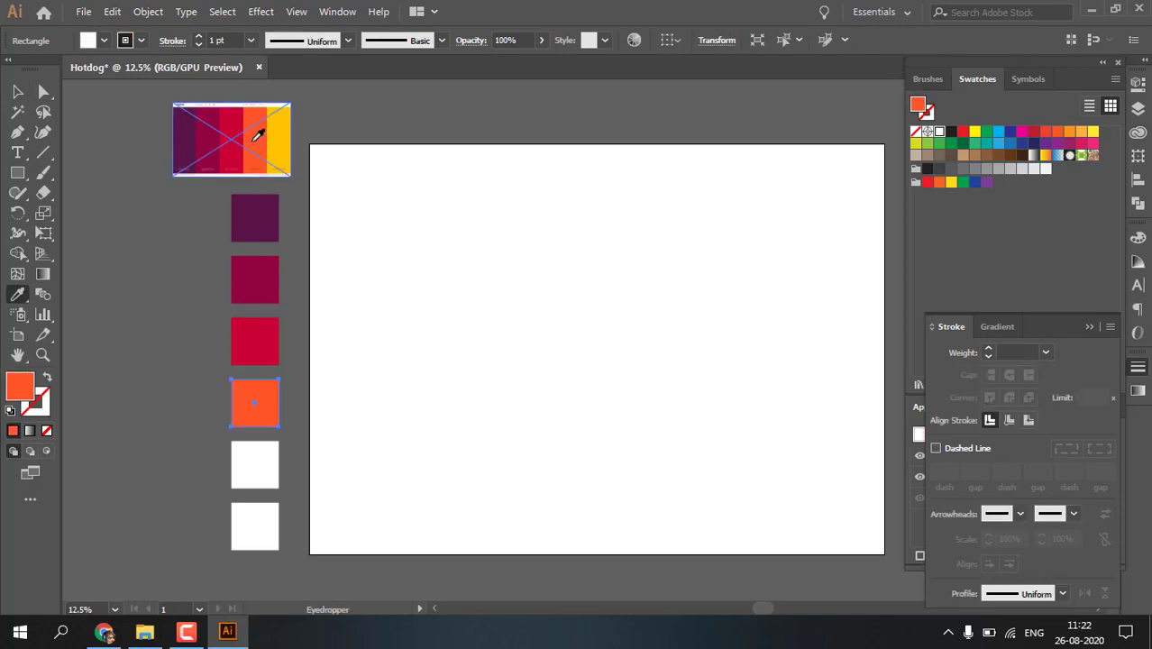
ctrl+click(256, 455)
click(279, 146)
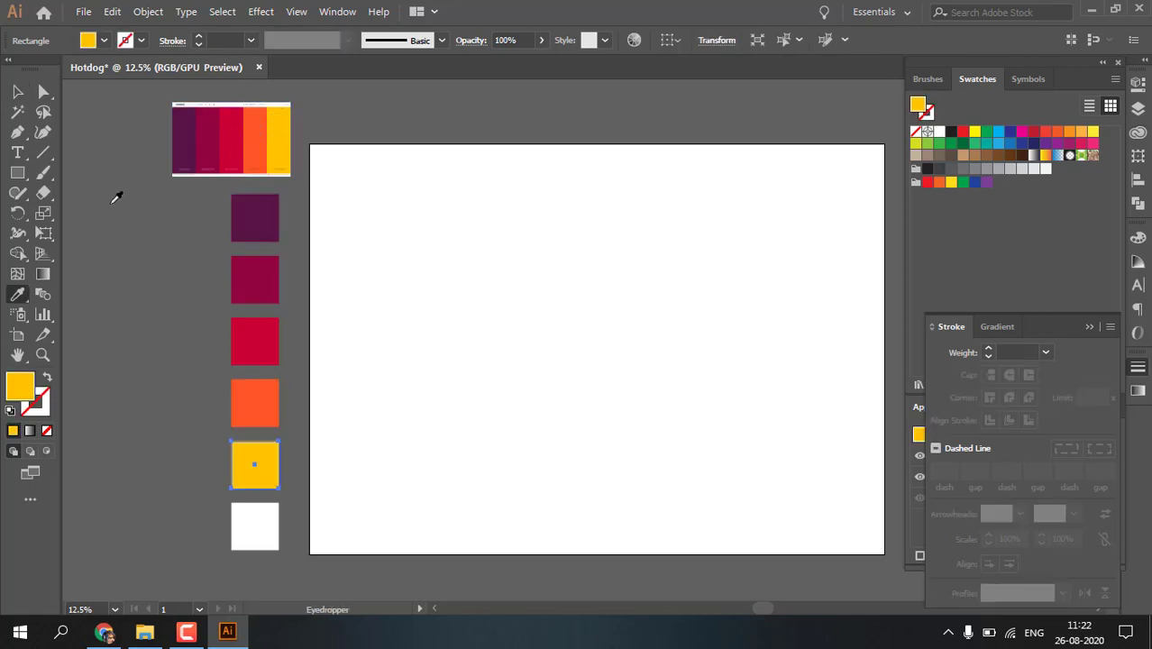
Delete the leftover sixth white square at the bottom of the column.
click(17, 91)
click(126, 281)
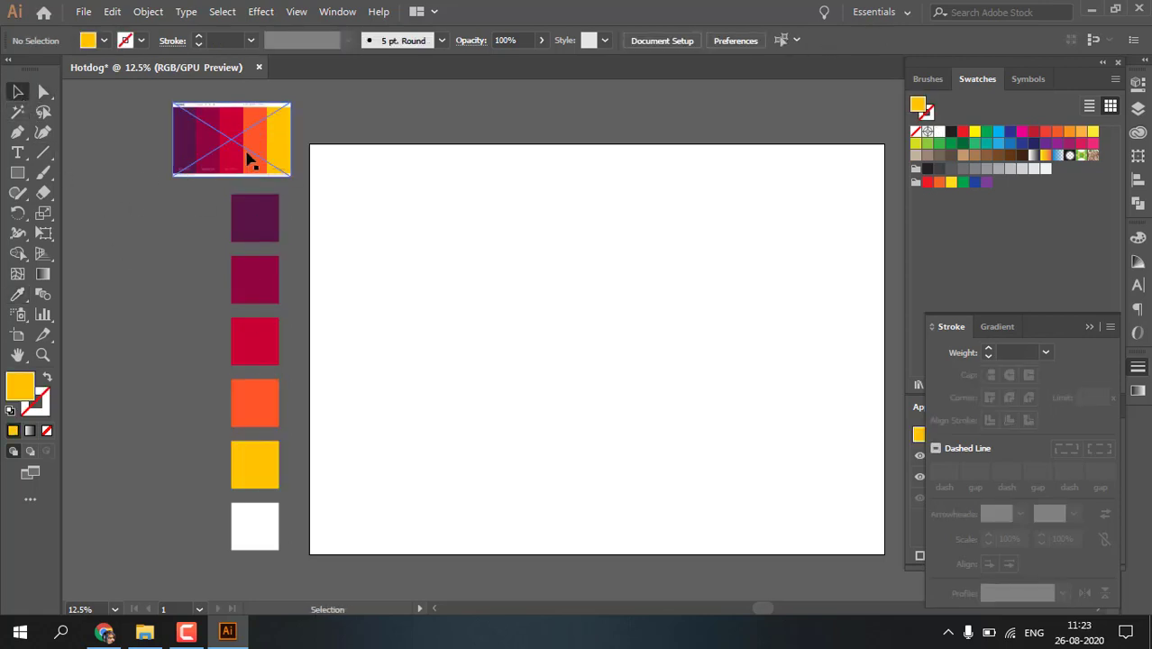
click(258, 538)
key(Delete)
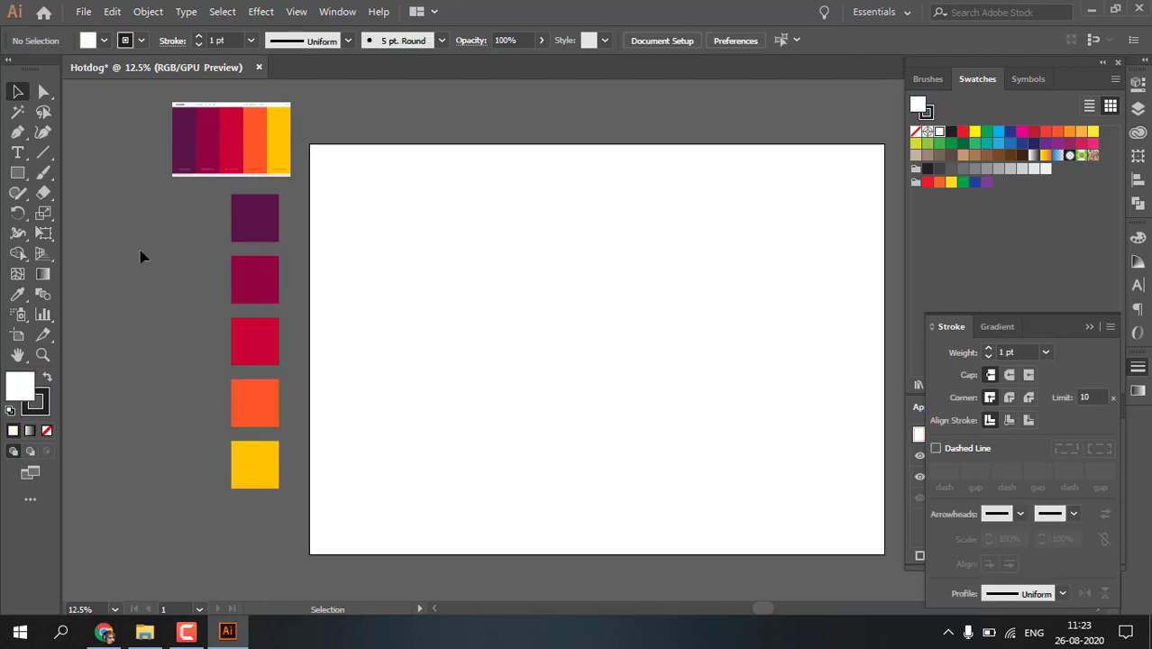
Nudge the five colour squares down-right and delete the placed palette image.
click(259, 462)
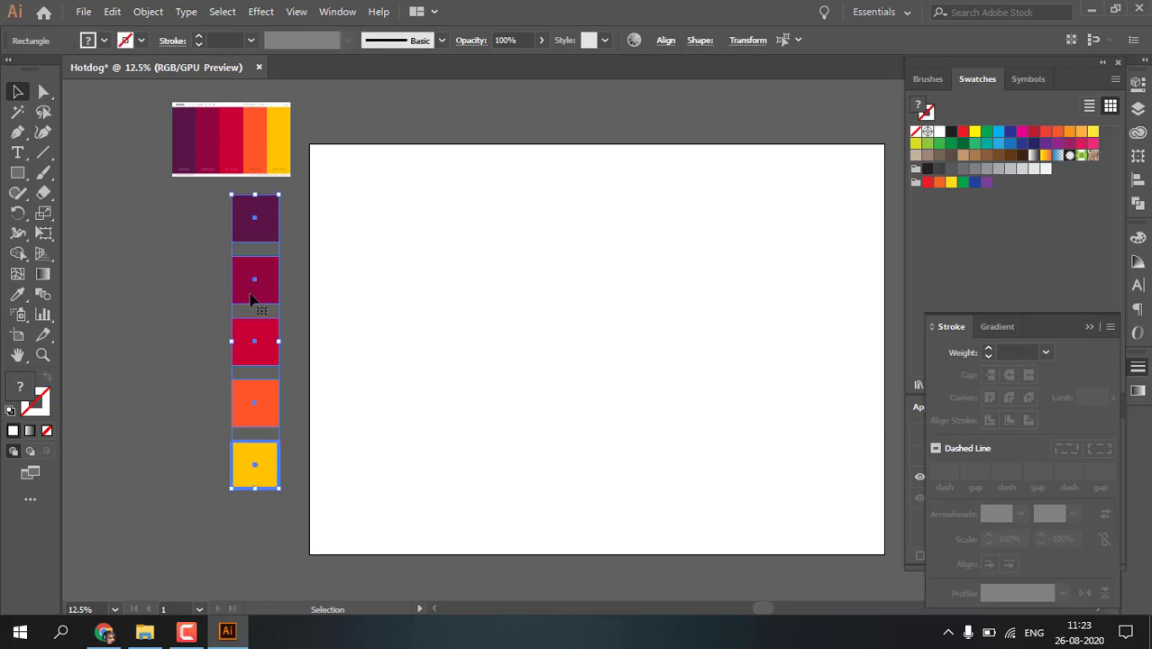
drag(252, 298, 265, 321)
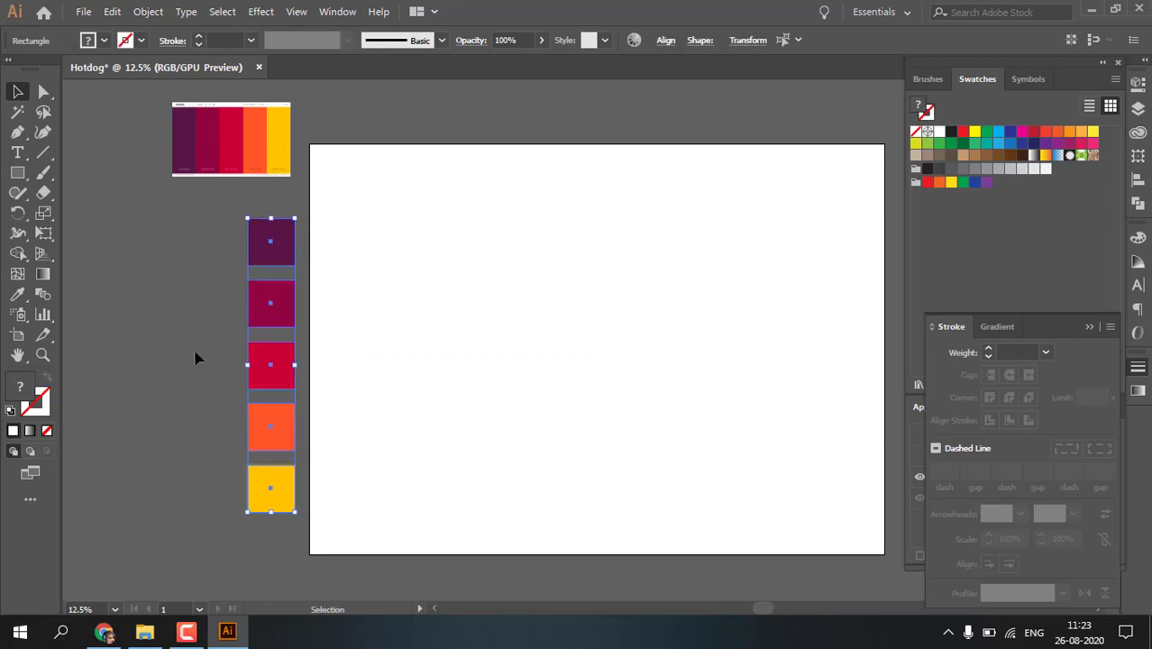
click(133, 436)
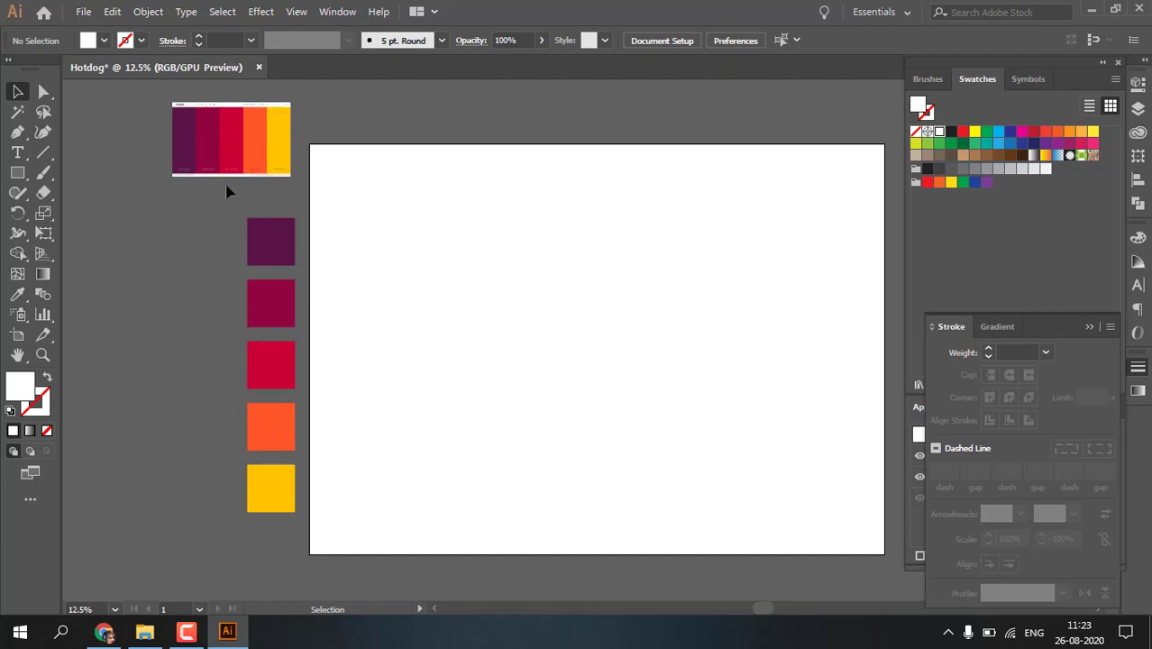
click(222, 149)
key(Delete)
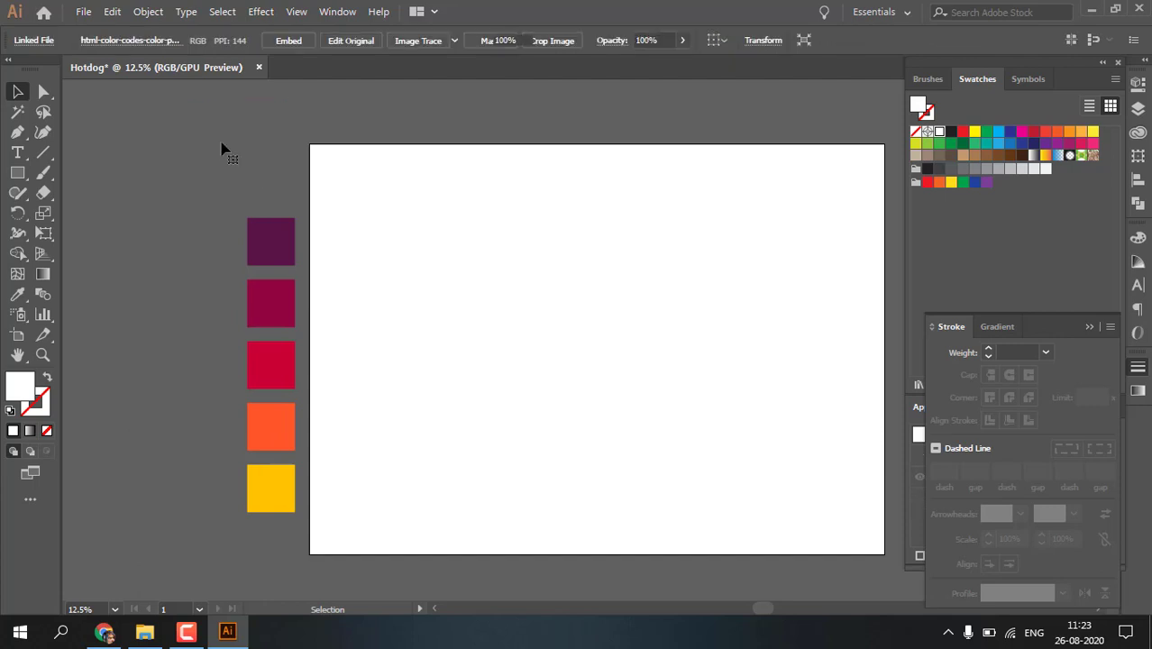
drag(420, 273, 331, 256)
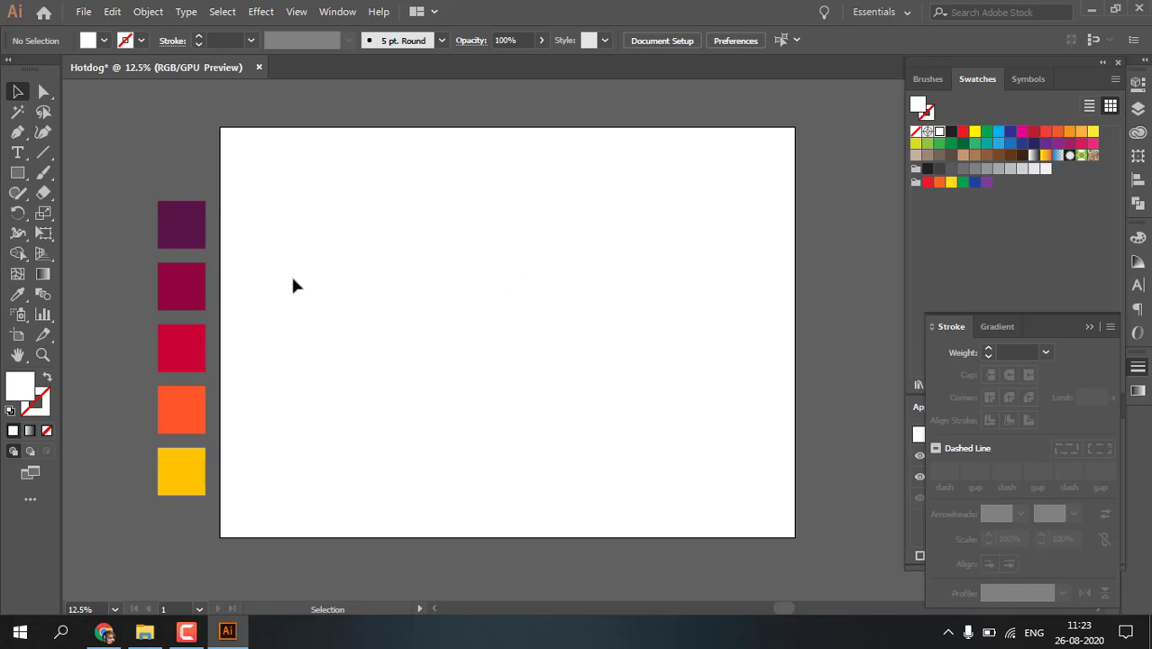
Draw a white, strokeless circle with the Ellipse Tool.
click(17, 172)
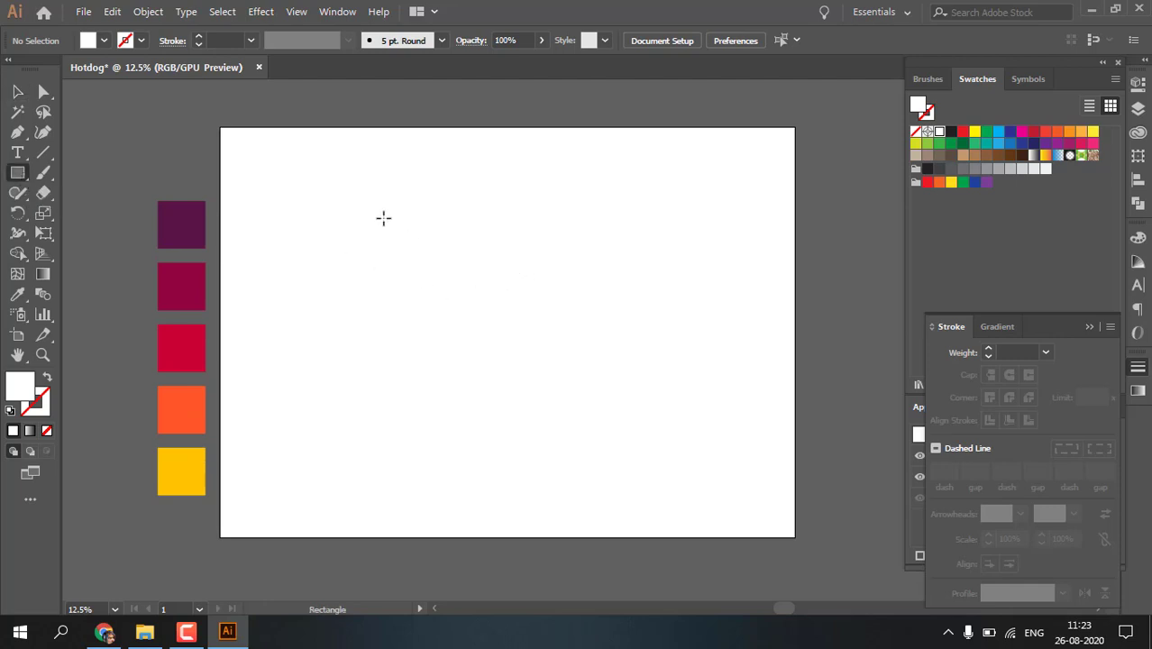
drag(17, 173, 81, 211)
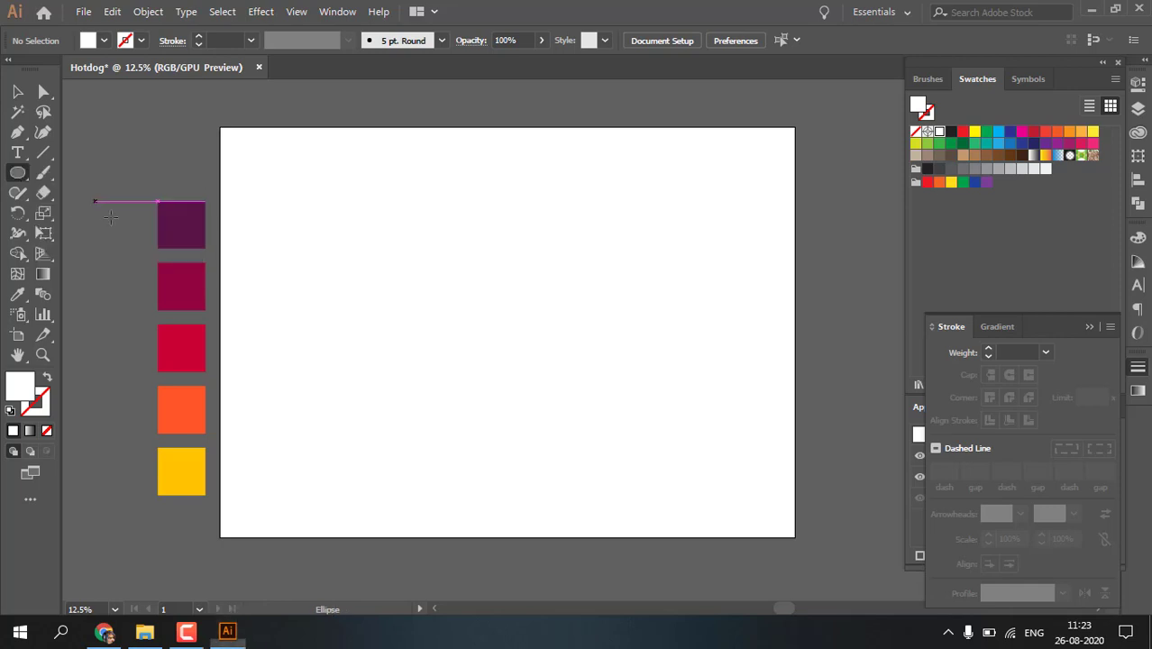
drag(426, 257, 536, 338)
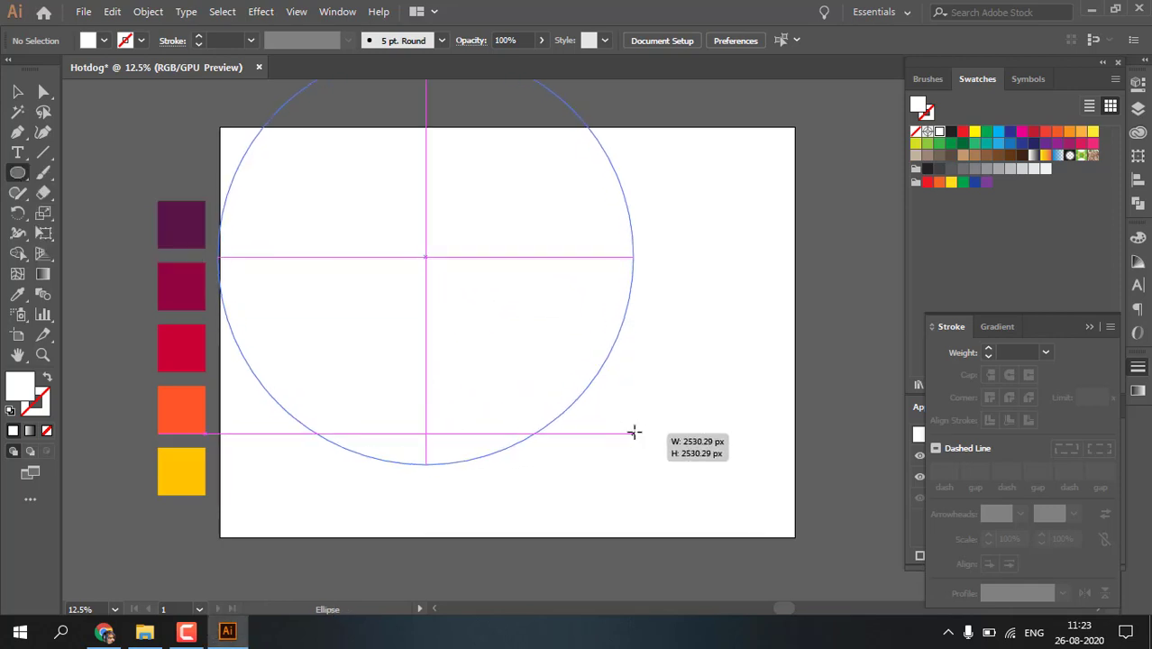
drag(536, 338, 522, 330)
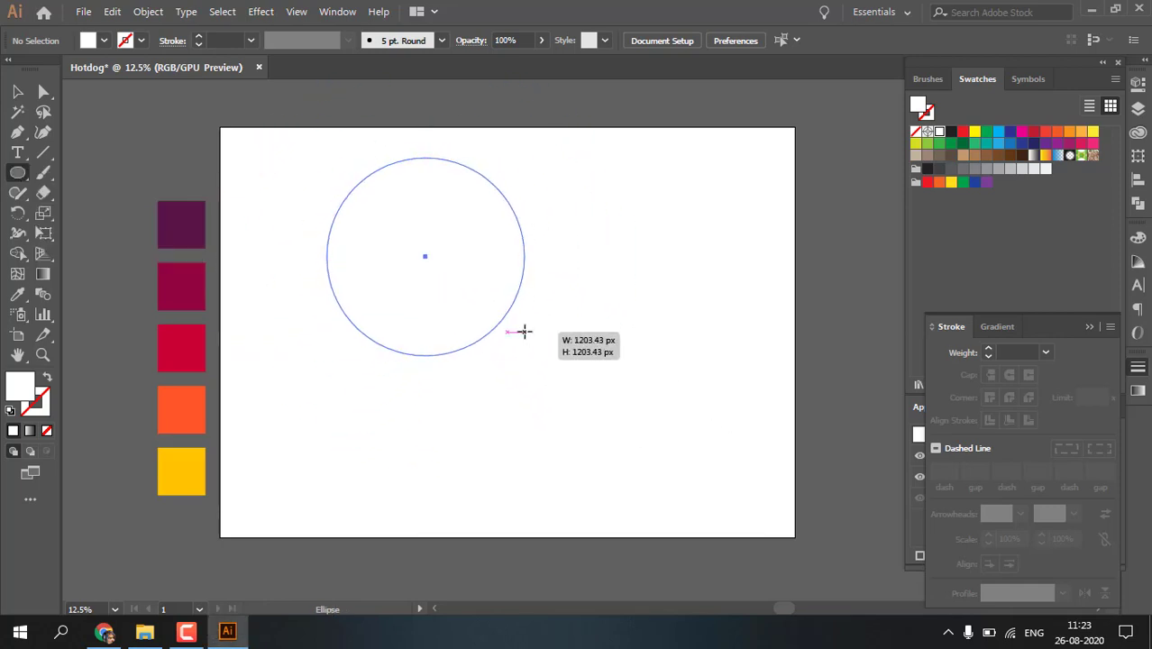
Move the circle to the centre of the Hotdog artboard and reselect it.
click(24, 92)
drag(391, 330, 481, 408)
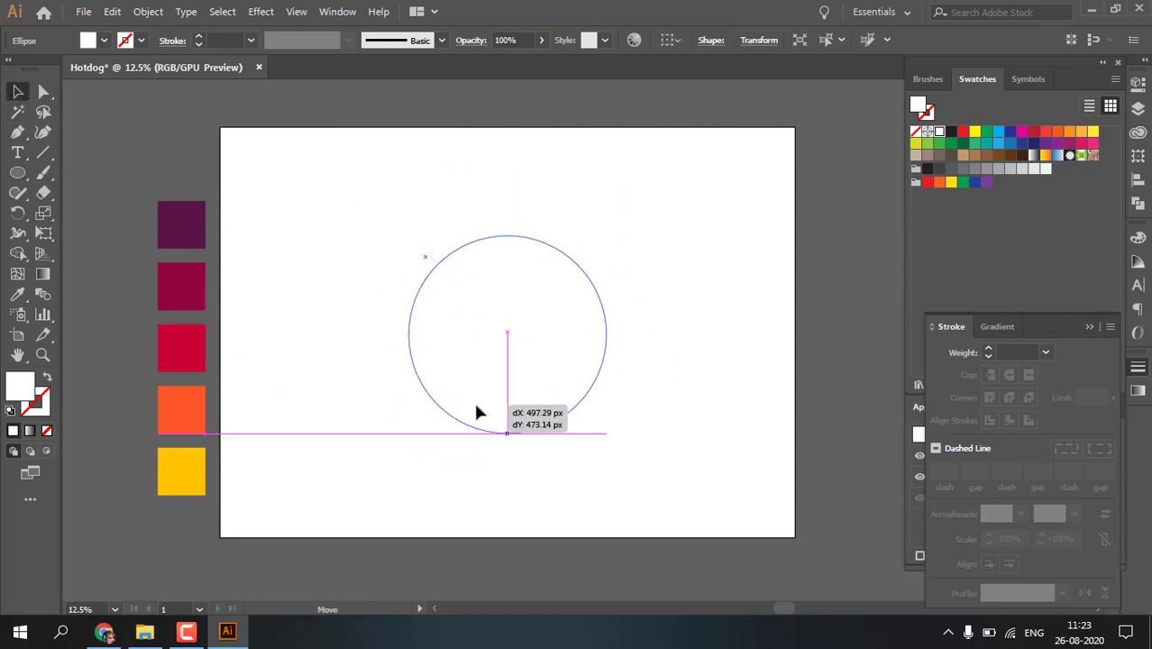
drag(481, 414, 478, 411)
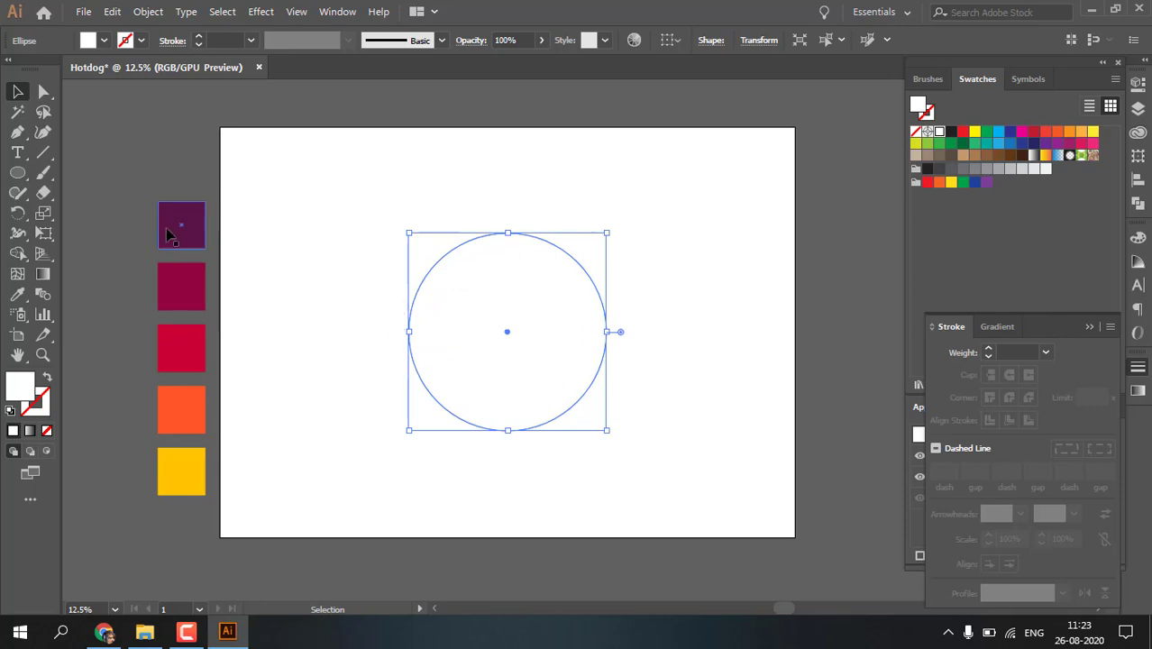
key(ctrl+shift+a)
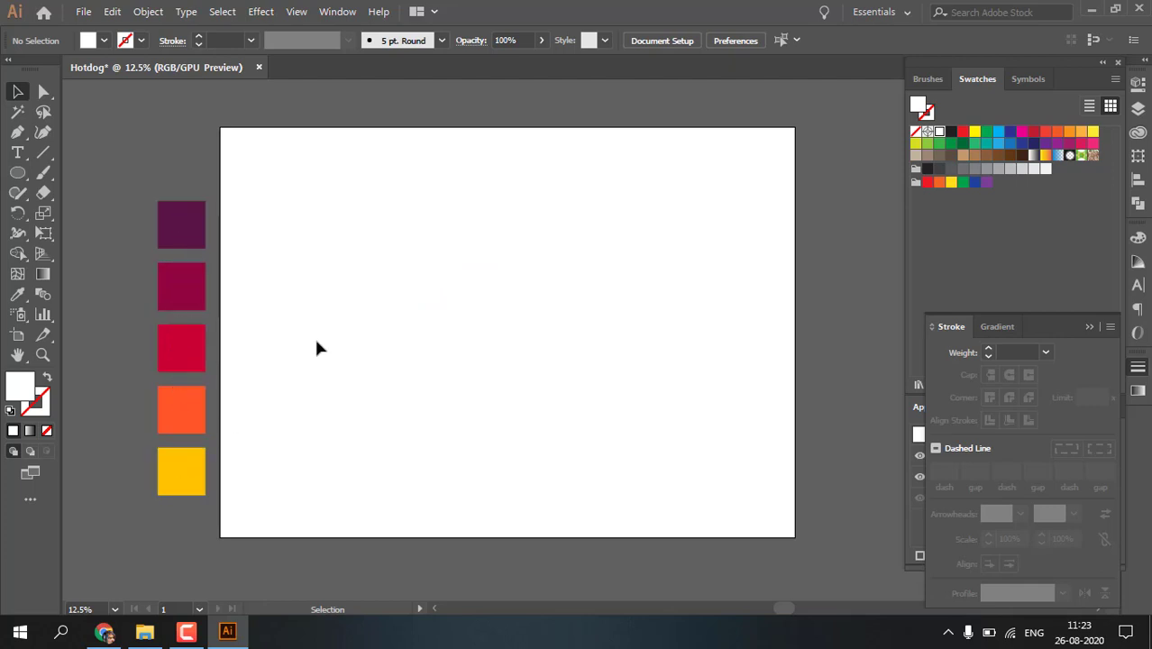
click(467, 316)
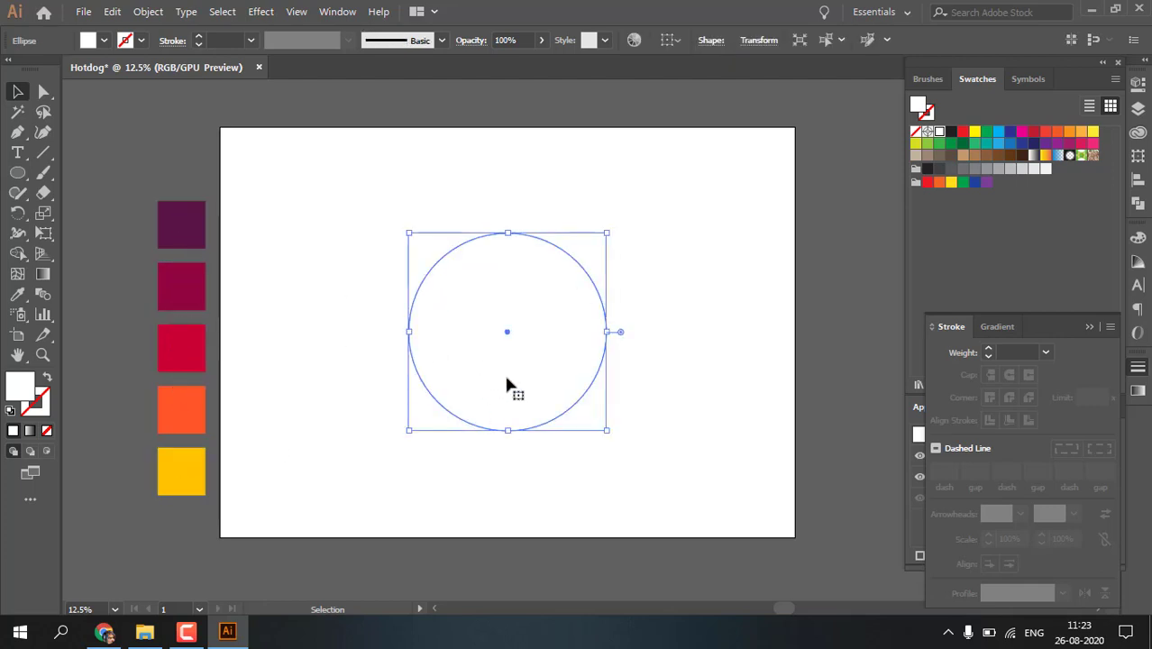
click(368, 460)
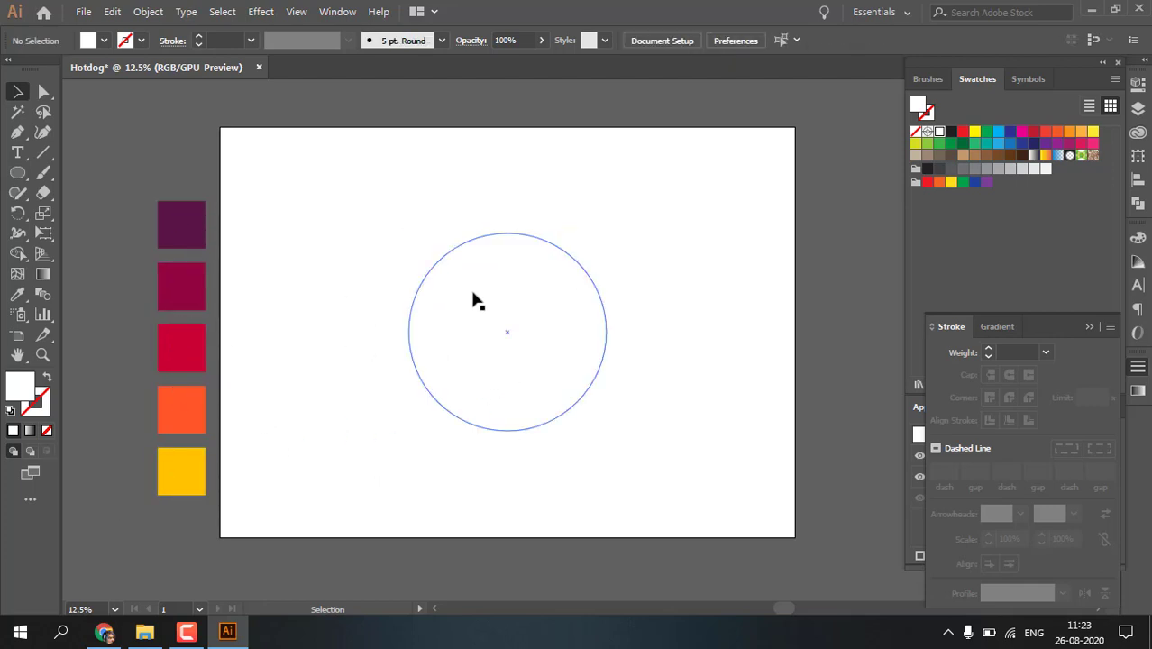
click(473, 300)
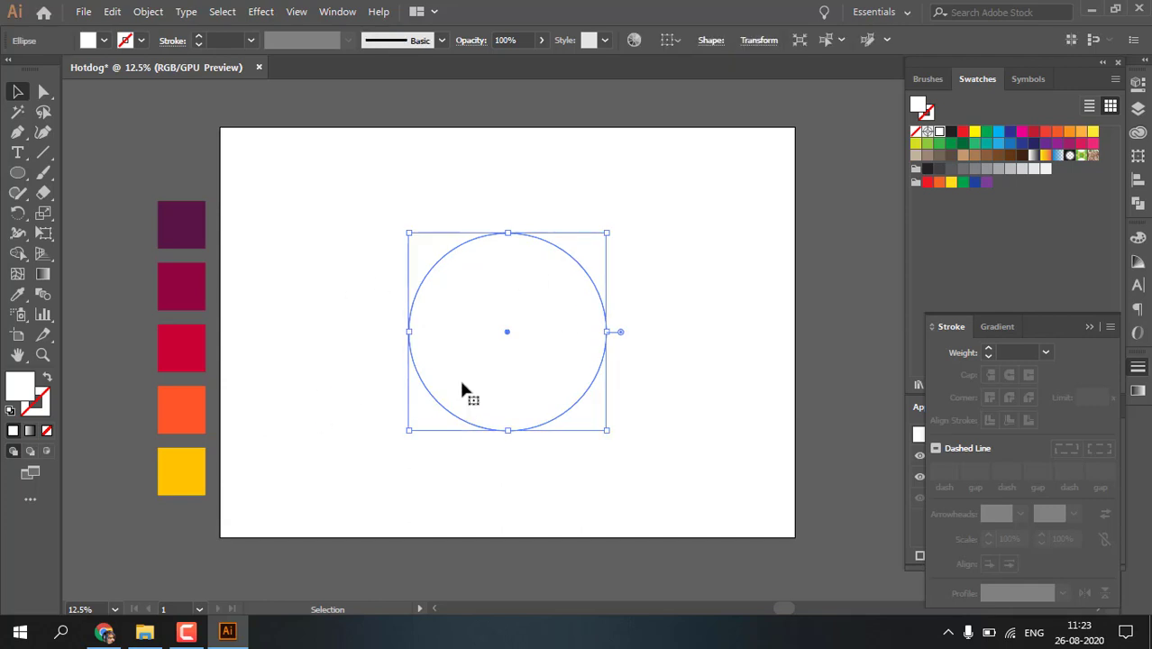
key(i)
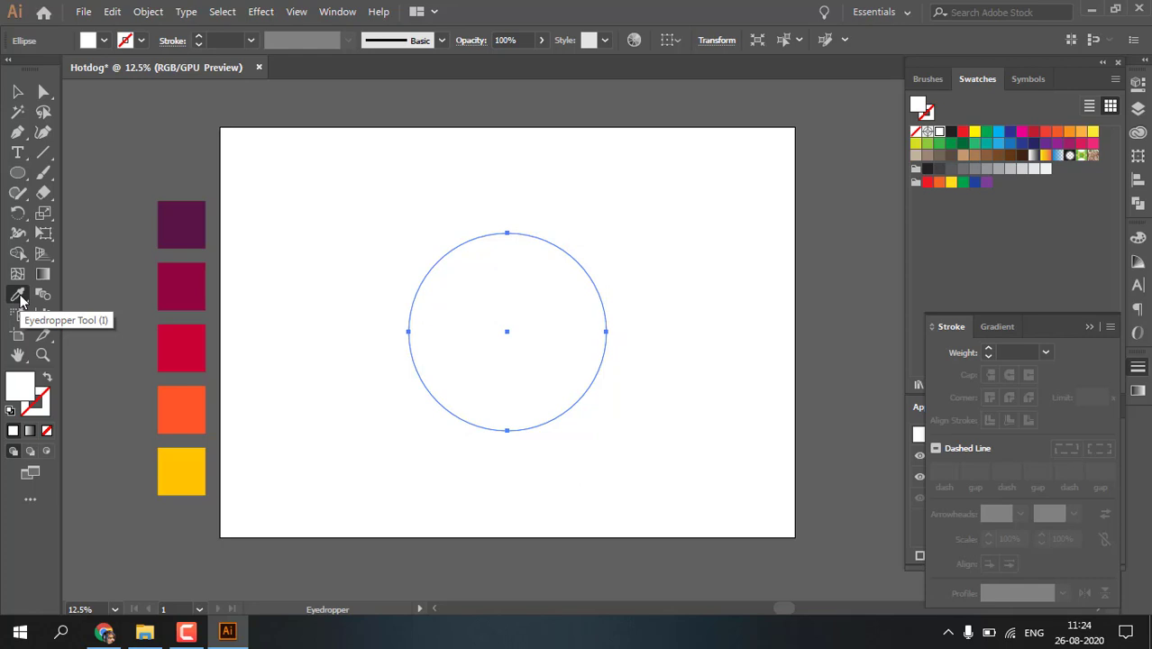
Try the dark purple, crimson, red, orange and yellow palette colours on the circle with the Eyedropper.
click(175, 215)
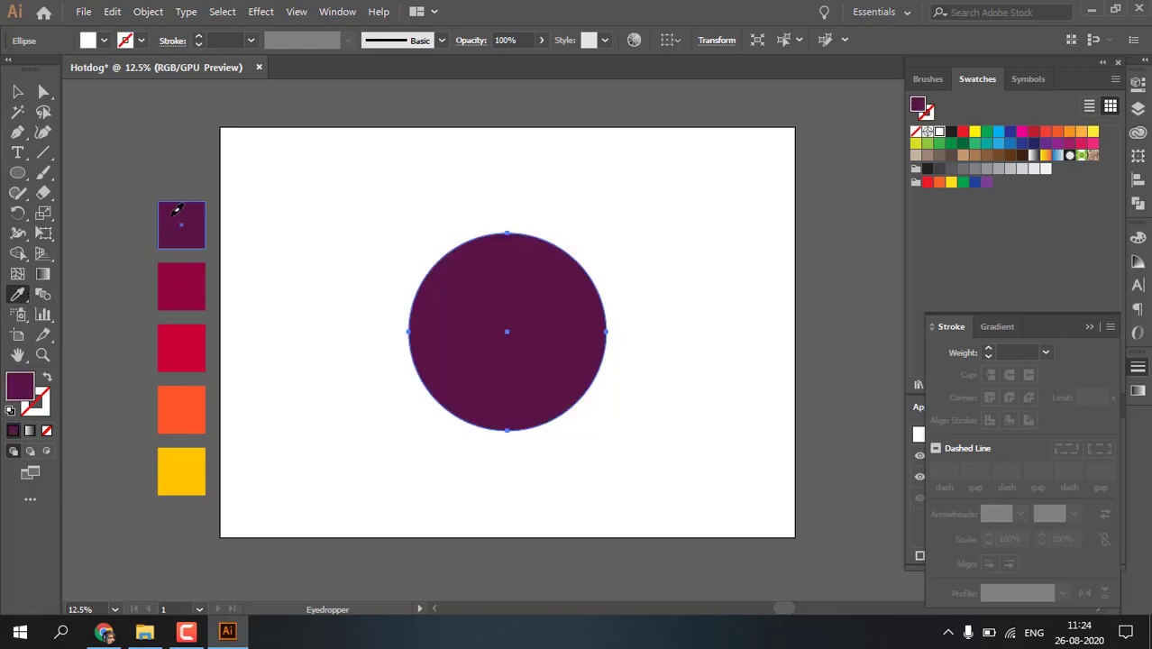
click(187, 300)
click(185, 342)
click(187, 275)
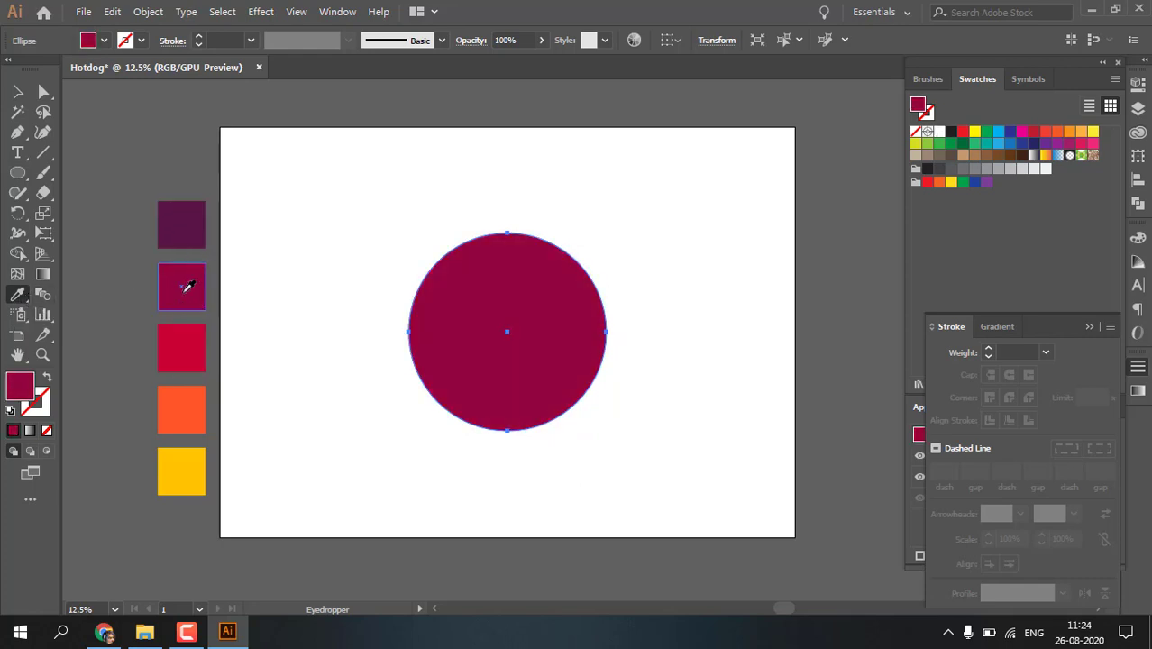
click(179, 405)
click(190, 482)
click(189, 406)
click(186, 344)
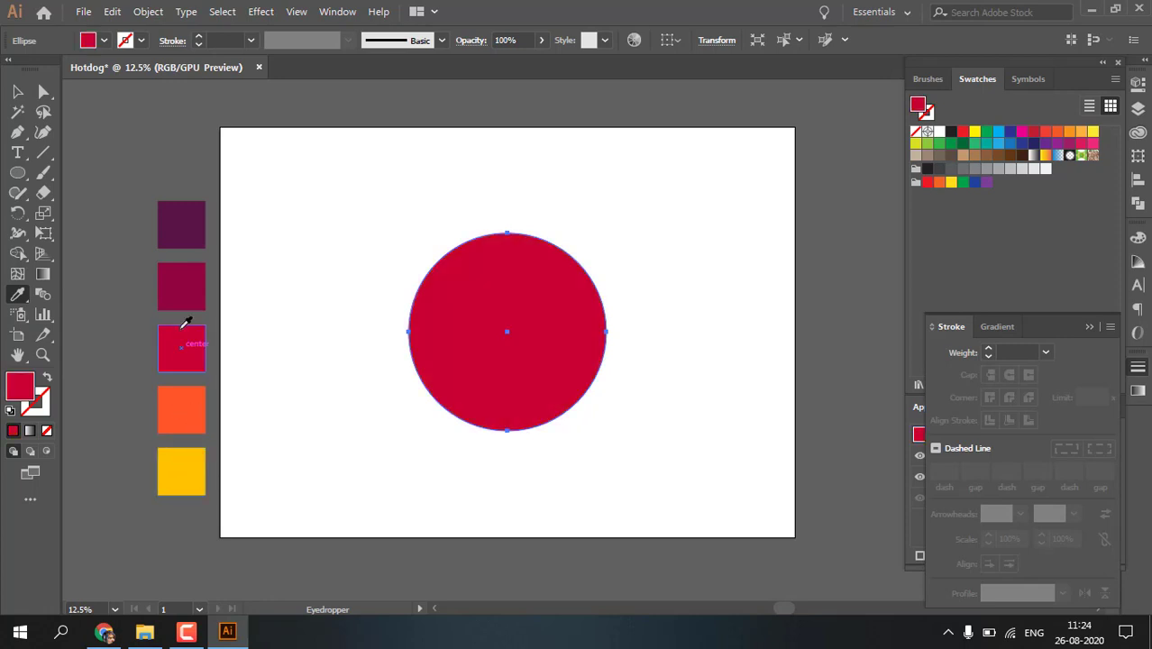
click(187, 289)
Cycle through the palette colours again and settle on the dark purple fill.
click(185, 227)
click(189, 285)
click(189, 332)
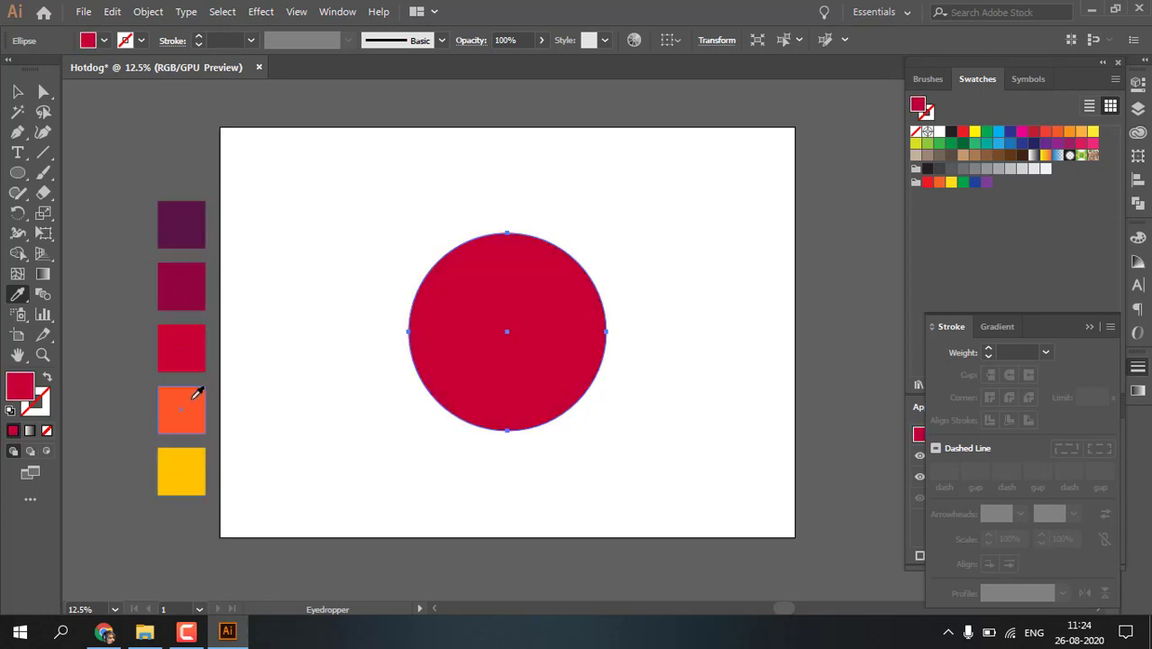
click(189, 404)
click(180, 482)
click(186, 429)
click(184, 347)
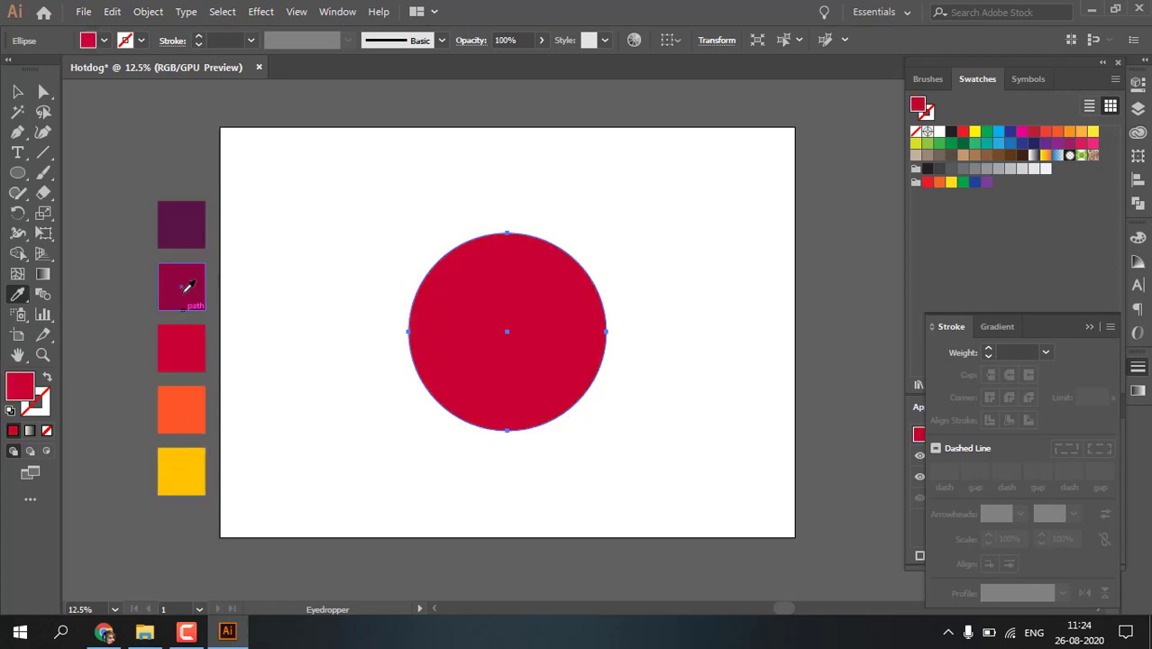
click(182, 292)
click(181, 223)
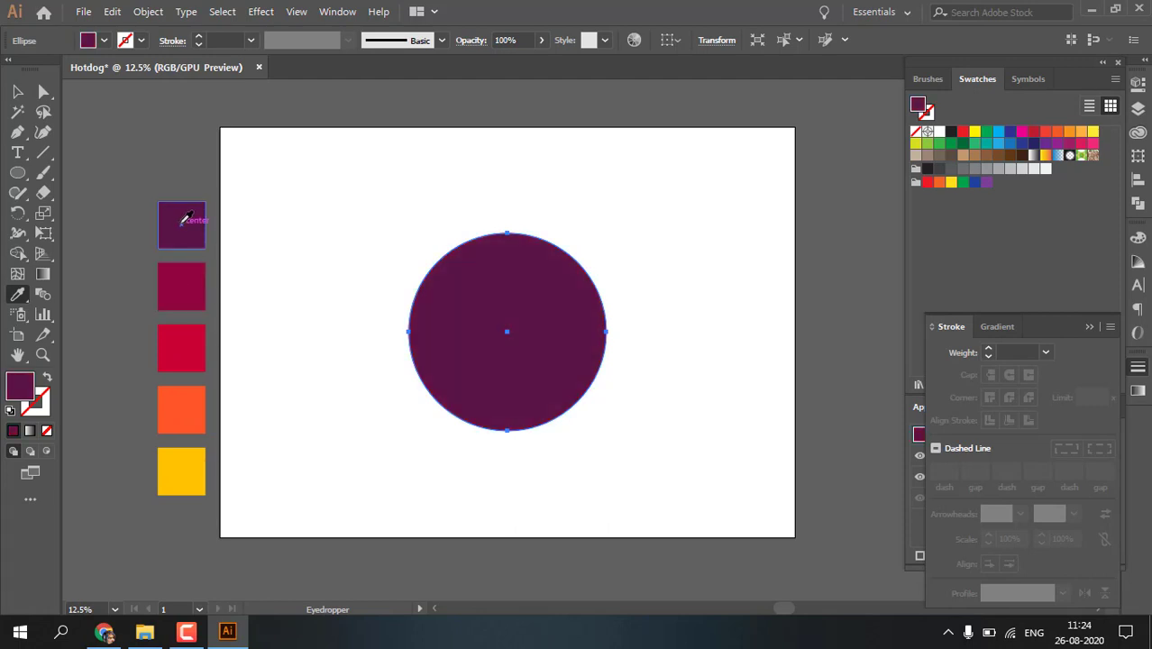
click(17, 91)
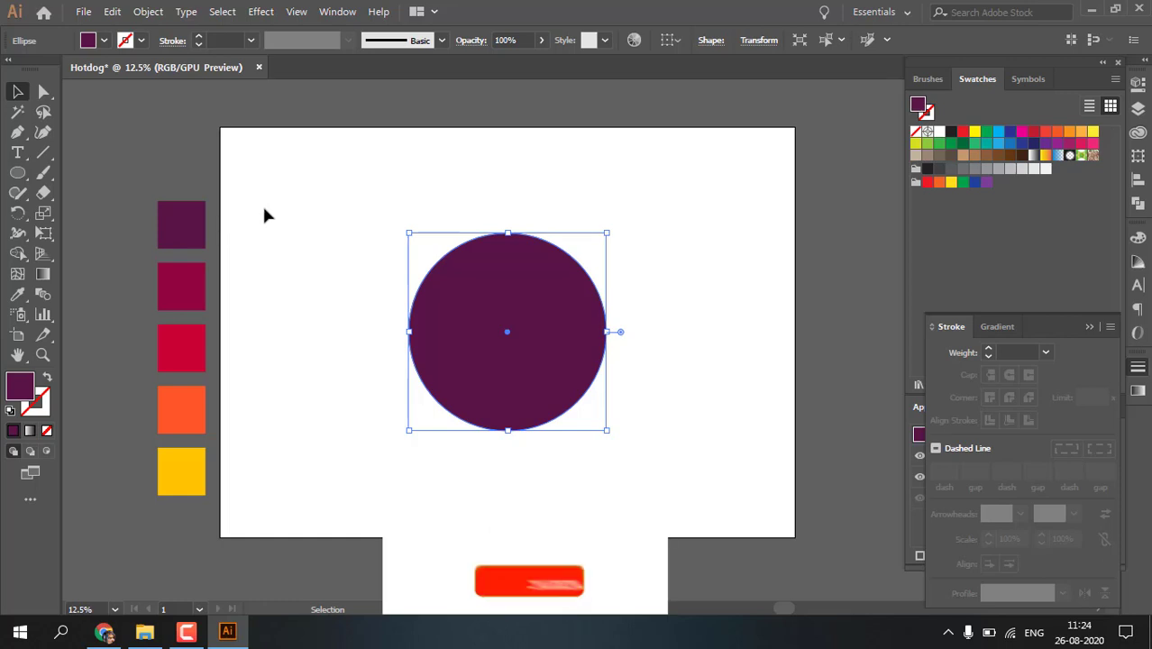
drag(265, 207, 699, 510)
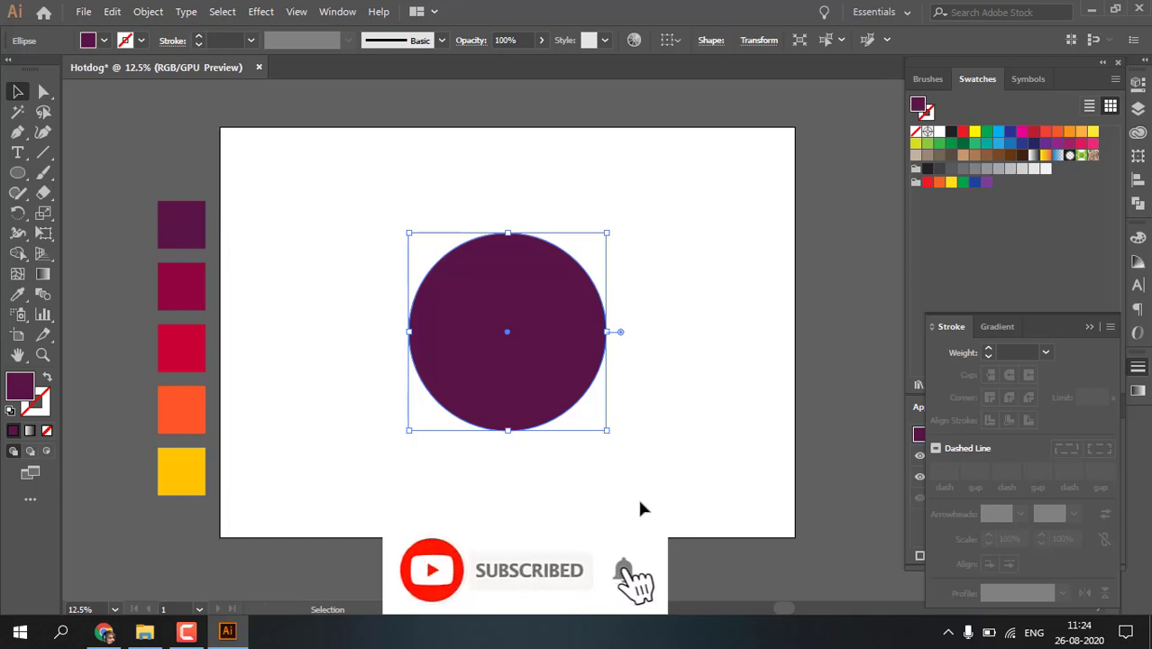